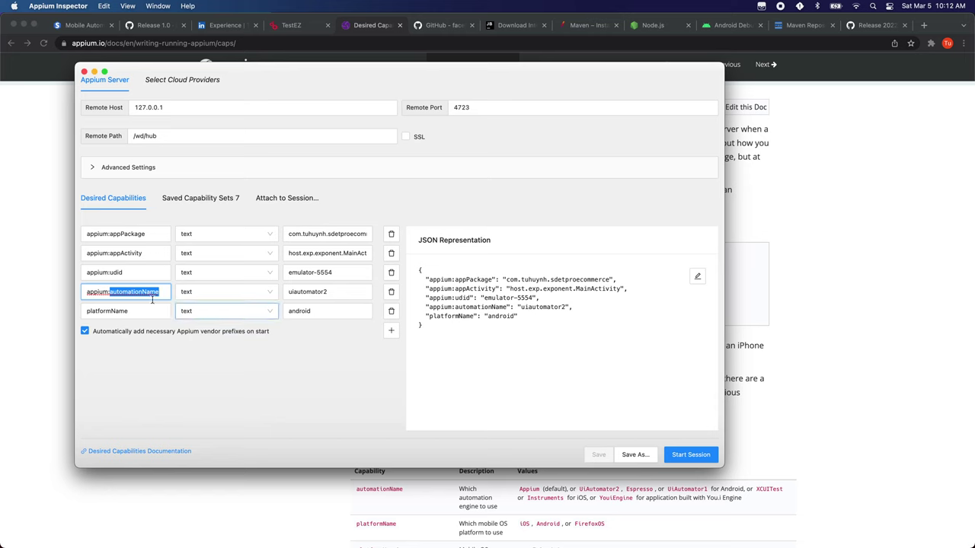
Step: Review the platformName and appActivity capability entries in the desired capabilities and their JSON representation
{"action": "left_click", "coordinate": [88, 311]}
{"action": "double_click", "coordinate": [88, 311]}
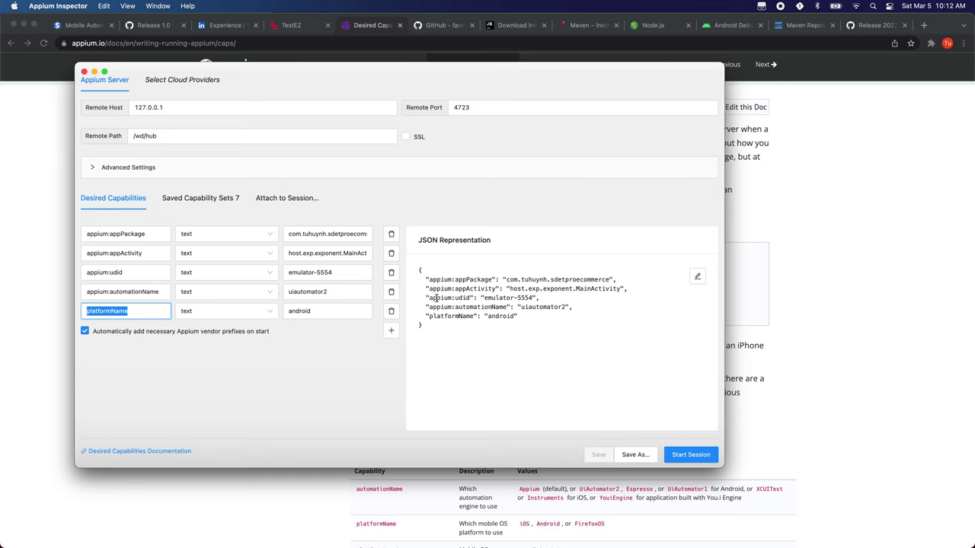
{"action": "left_click_drag", "start_coordinate": [456, 280], "coordinate": [492, 289]}
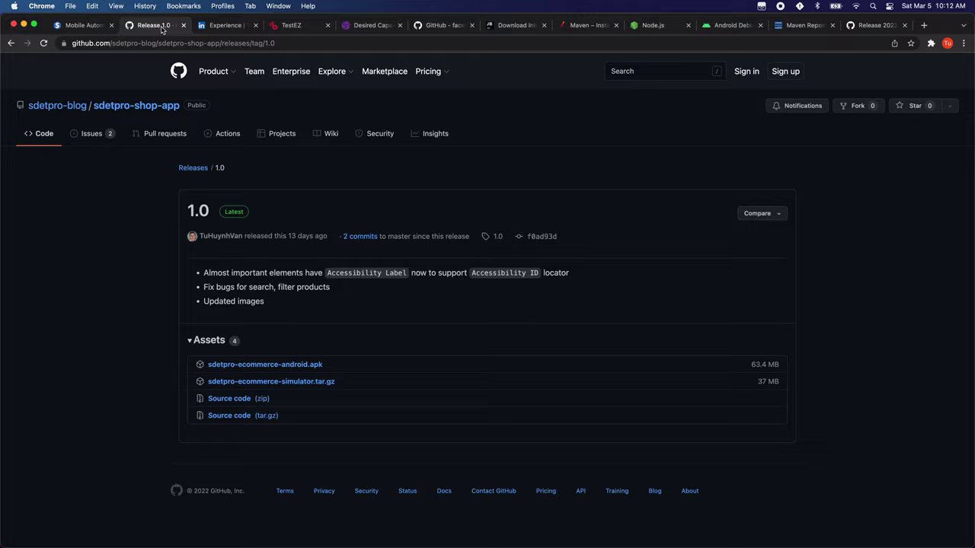
Step: Switch to Chrome, open the sdetpro-shop-app repository and highlight the package and activity under App info in the README
{"action": "left_click", "coordinate": [163, 28]}
{"action": "left_click", "coordinate": [116, 108]}
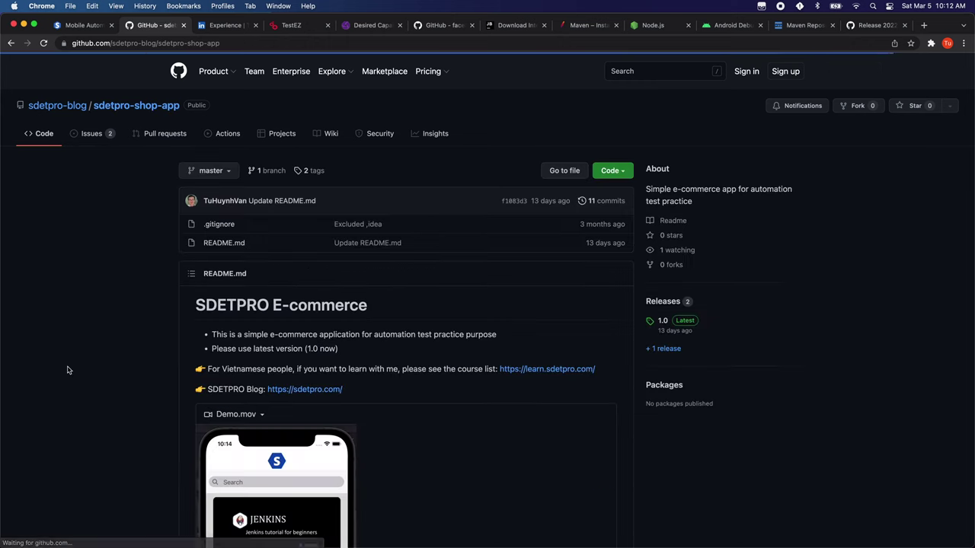
{"action": "scroll", "coordinate": [67, 370], "scroll_direction": "down", "scroll_amount": 8}
{"action": "scroll", "coordinate": [67, 371], "scroll_direction": "down", "scroll_amount": 4}
{"action": "left_click_drag", "start_coordinate": [202, 352], "coordinate": [394, 373]}
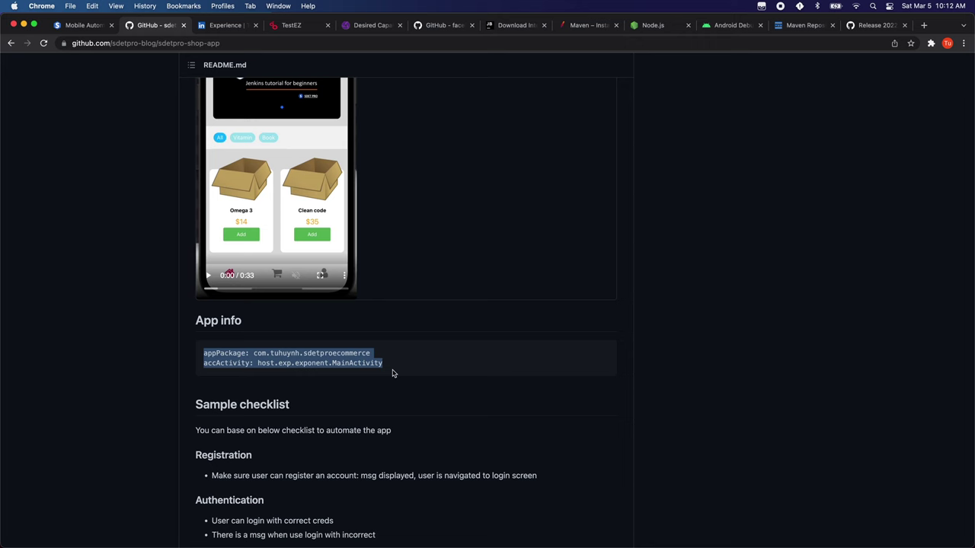
Step: Open the Chapter 1 lesson "Inspect your app and run the first script" and highlight the mCurrentFocus adb command
{"action": "left_click", "coordinate": [95, 29]}
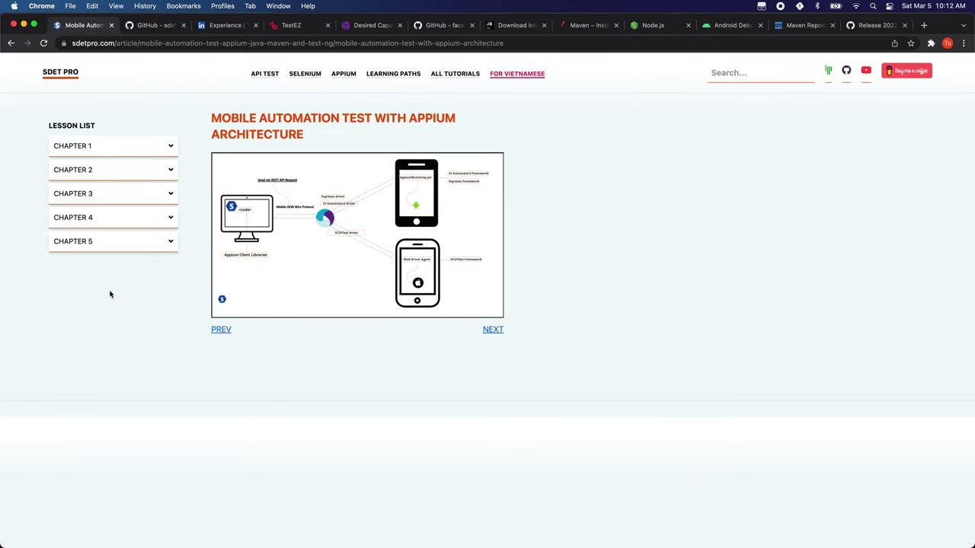
{"action": "left_click", "coordinate": [81, 145]}
{"action": "left_click", "coordinate": [84, 233]}
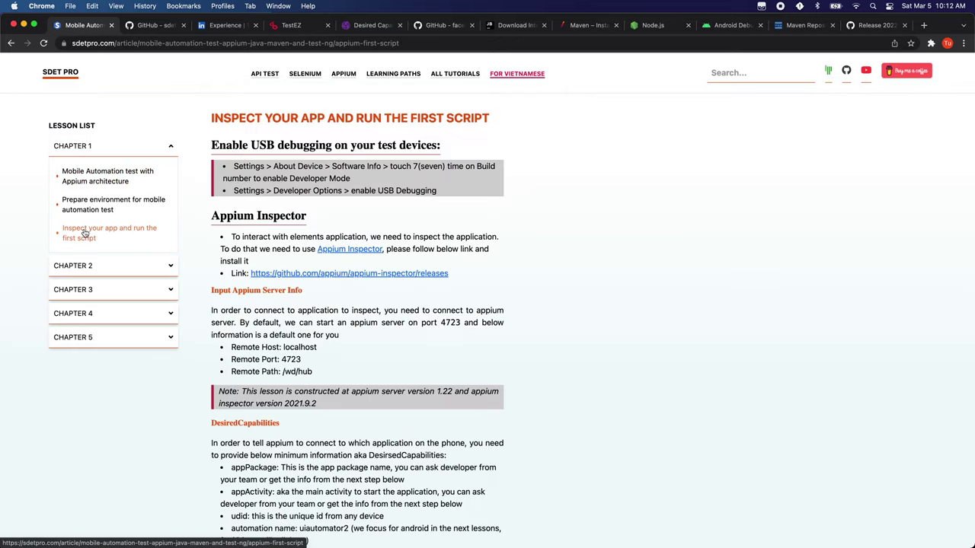
{"action": "scroll", "coordinate": [342, 267], "scroll_direction": "down", "scroll_amount": 10}
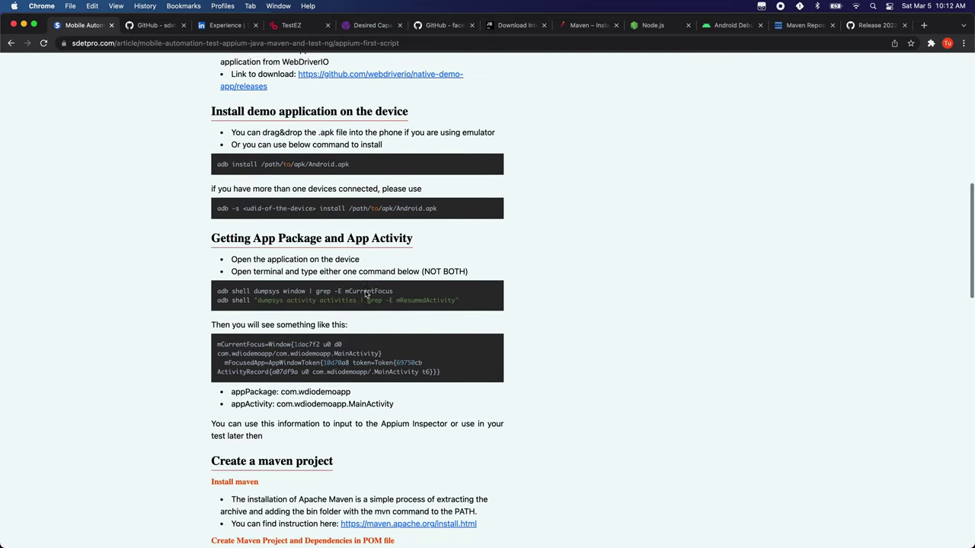
{"action": "left_click_drag", "start_coordinate": [217, 284], "coordinate": [395, 287]}
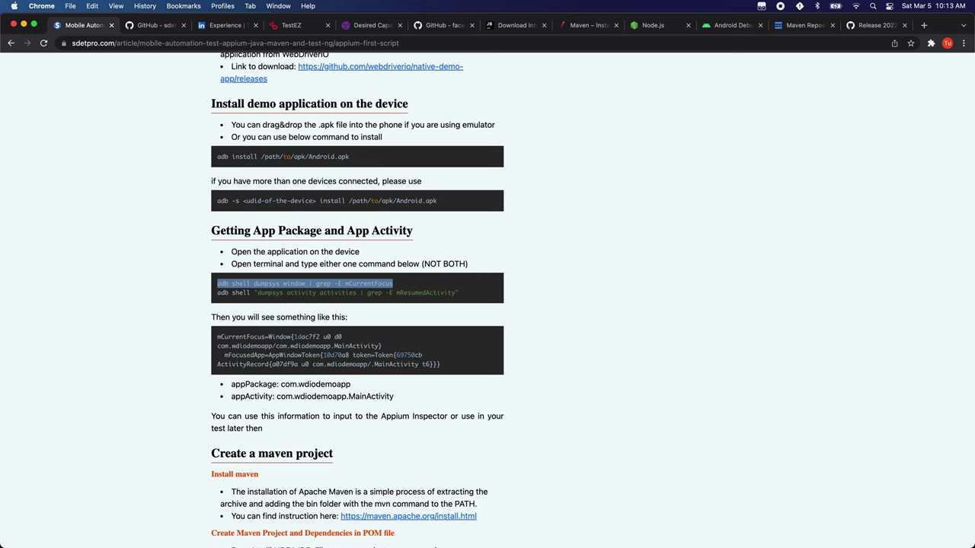
Step: Switch to Vysor, leave the running app for the phone's home screen and relaunch sdetpro-ecommerce from the app list
{"action": "key", "text": "super+Tab"}
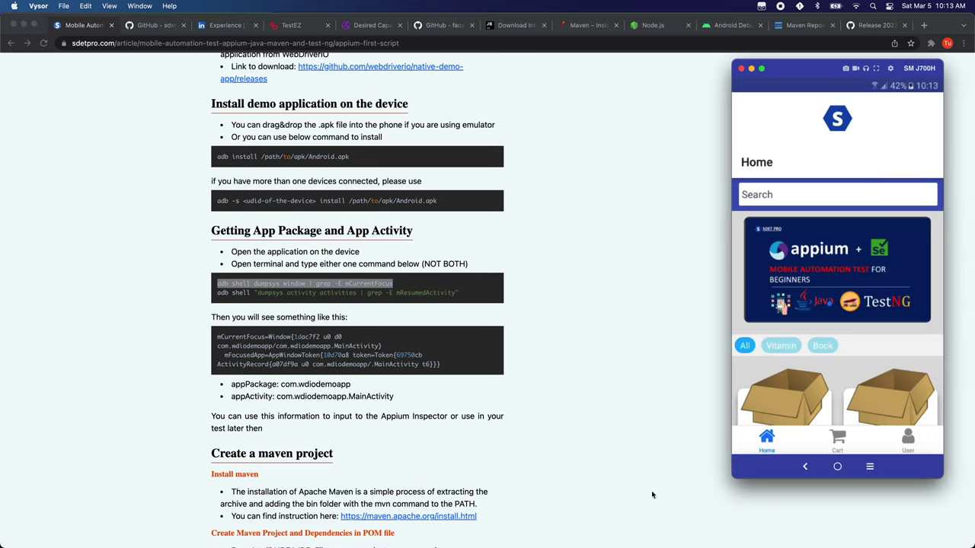
{"action": "left_click", "coordinate": [870, 471]}
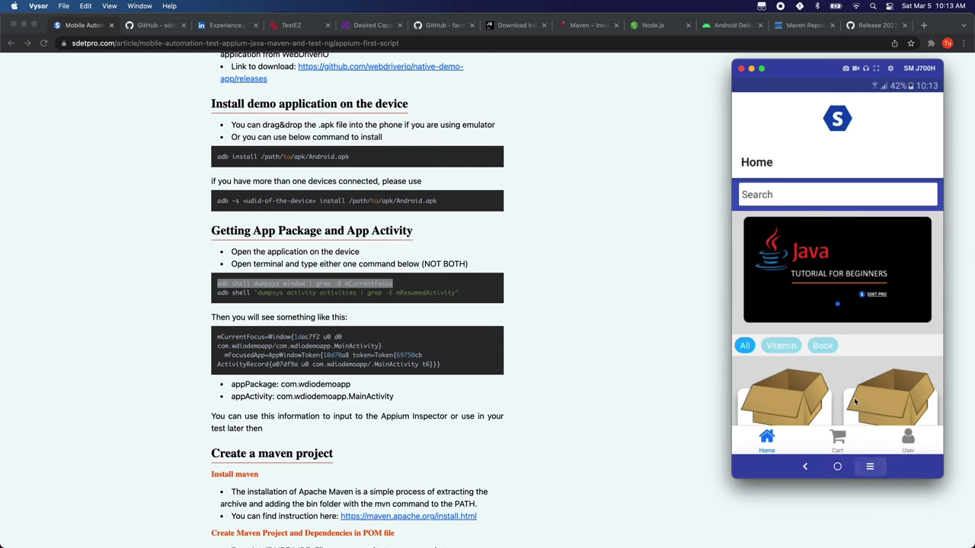
{"action": "left_click", "coordinate": [836, 440]}
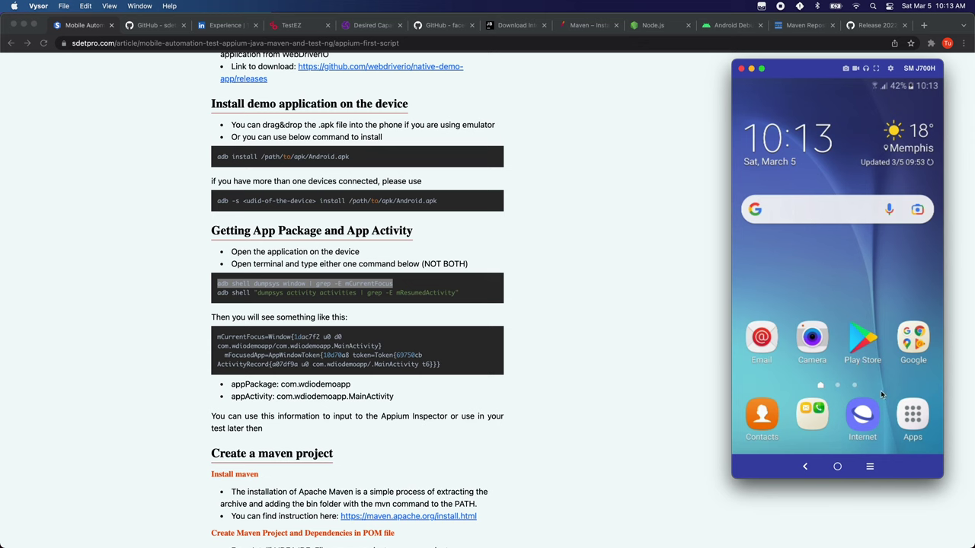
{"action": "left_click", "coordinate": [913, 416]}
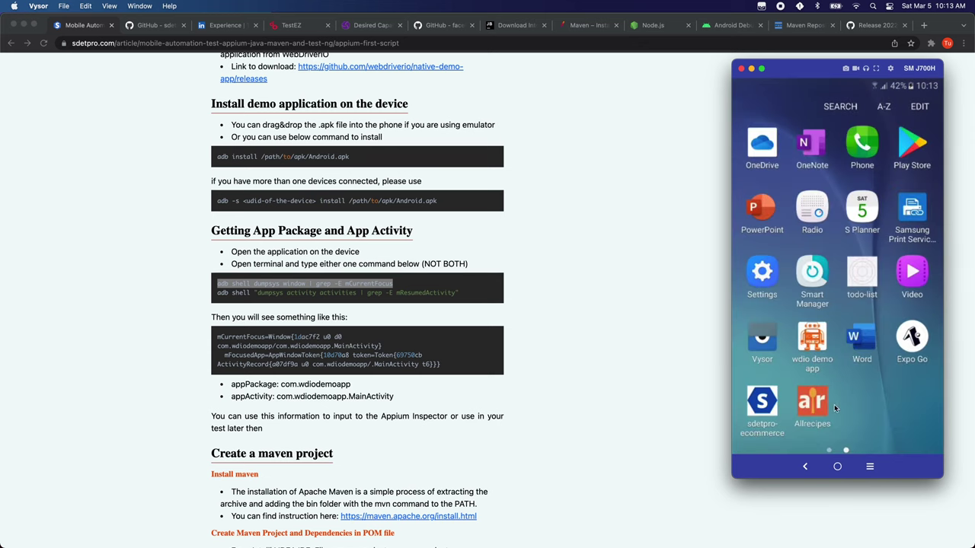
{"action": "left_click", "coordinate": [761, 405]}
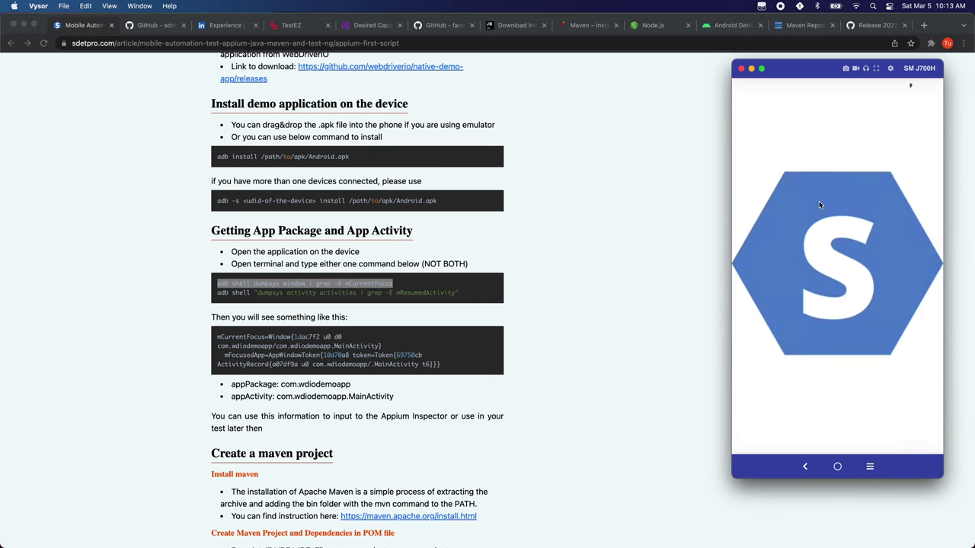
Step: Copy the command adb shell dumpsys window | grep -E mCurrentFocus from the lesson page
{"action": "left_click", "coordinate": [338, 290]}
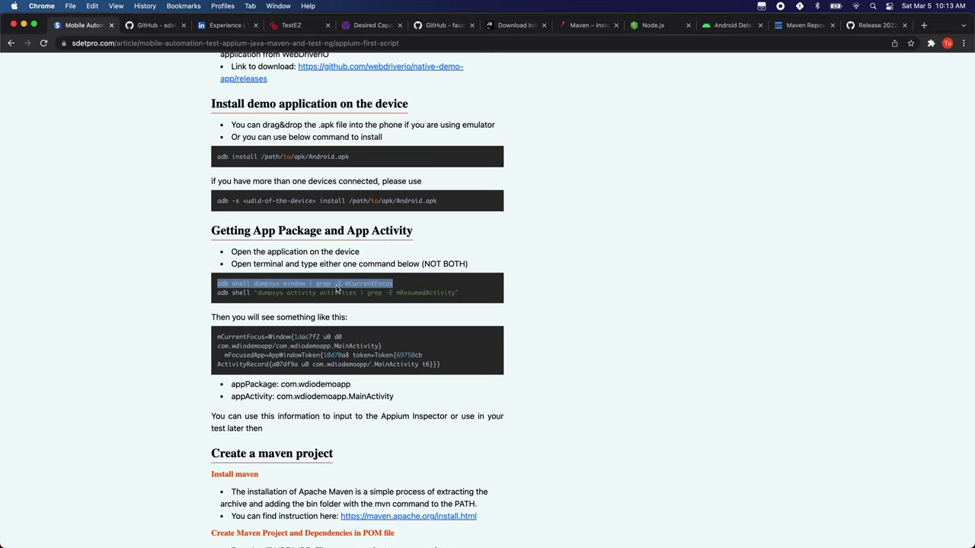
{"action": "triple_click", "coordinate": [294, 284]}
{"action": "key", "text": "super+c"}
{"action": "triple_click", "coordinate": [257, 294]}
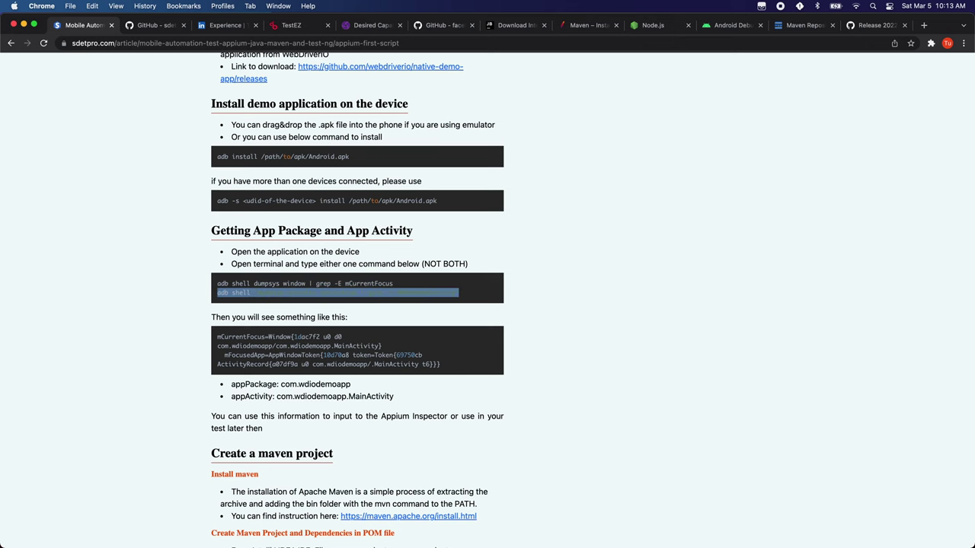
Step: In Terminal, run the copied dumpsys command with -s and the physical phone's device ID inserted after adb
{"action": "key", "text": "super+Tab"}
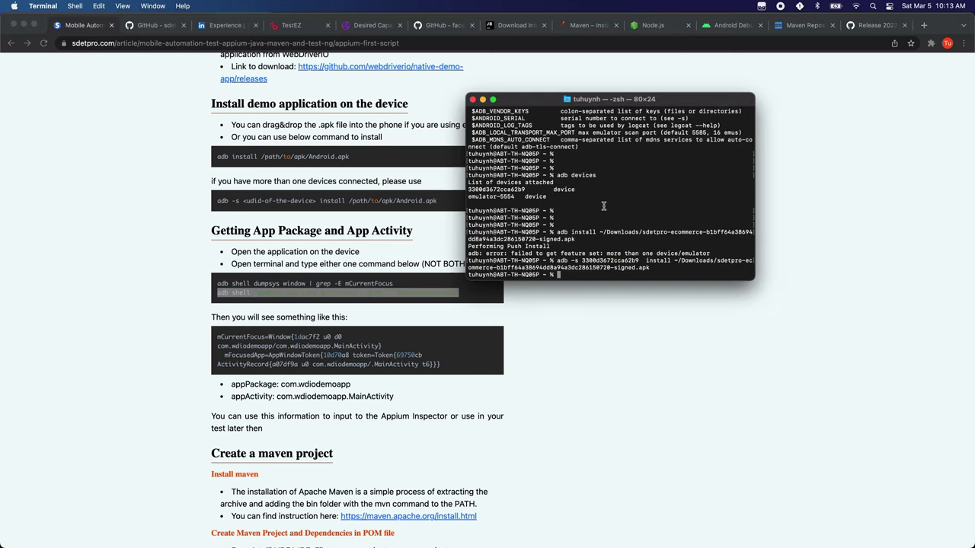
{"action": "key", "text": "super+v"}
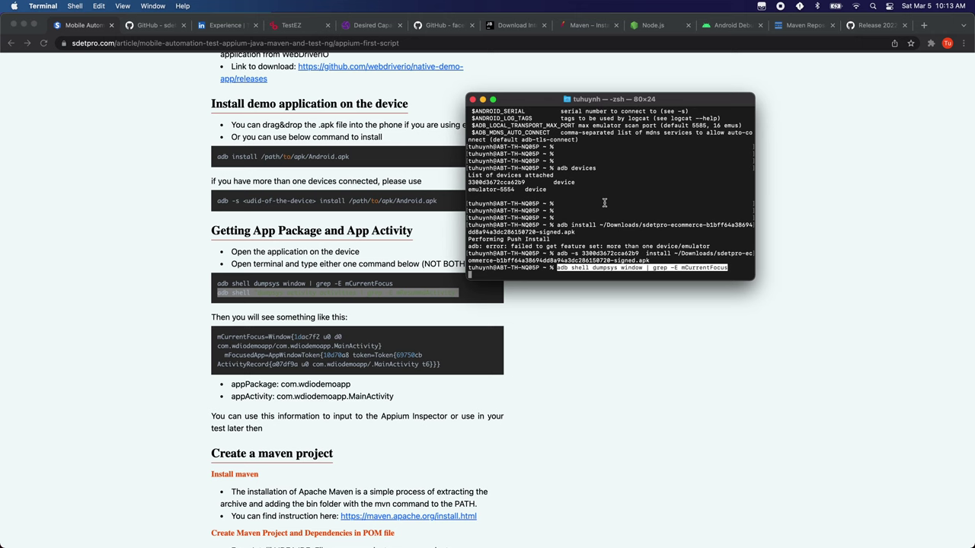
{"action": "key", "text": "Left"}
{"action": "key", "text": "Left"}
{"action": "key", "text": "Left"}
{"action": "key", "text": "Left"}
{"action": "key", "text": "Left"}
{"action": "key", "text": "Left"}
{"action": "key", "text": "Left"}
{"action": "key", "text": "Left"}
{"action": "key", "text": "Left"}
{"action": "key", "text": "Left"}
{"action": "key", "text": "Left"}
{"action": "key", "text": "Left"}
{"action": "key", "text": "Left"}
{"action": "key", "text": "Left"}
{"action": "key", "text": "Left"}
{"action": "key", "text": "Left"}
{"action": "key", "text": "Left"}
{"action": "key", "text": "Left"}
{"action": "key", "text": "Left"}
{"action": "key", "text": "Left"}
{"action": "key", "text": "Left"}
{"action": "key", "text": "Left"}
{"action": "key", "text": "Left"}
{"action": "key", "text": "Left"}
{"action": "key", "text": "Left"}
{"action": "key", "text": "Left"}
{"action": "key", "text": "Left"}
{"action": "key", "text": "Left"}
{"action": "key", "text": "Left"}
{"action": "key", "text": "Left"}
{"action": "key", "text": "Left"}
{"action": "key", "text": "Left"}
{"action": "key", "text": "Left"}
{"action": "key", "text": "Left"}
{"action": "key", "text": "Left"}
{"action": "key", "text": "Left"}
{"action": "key", "text": "Left"}
{"action": "key", "text": "Left"}
{"action": "key", "text": "Left"}
{"action": "key", "text": "Left"}
{"action": "type", "text": "-s"}
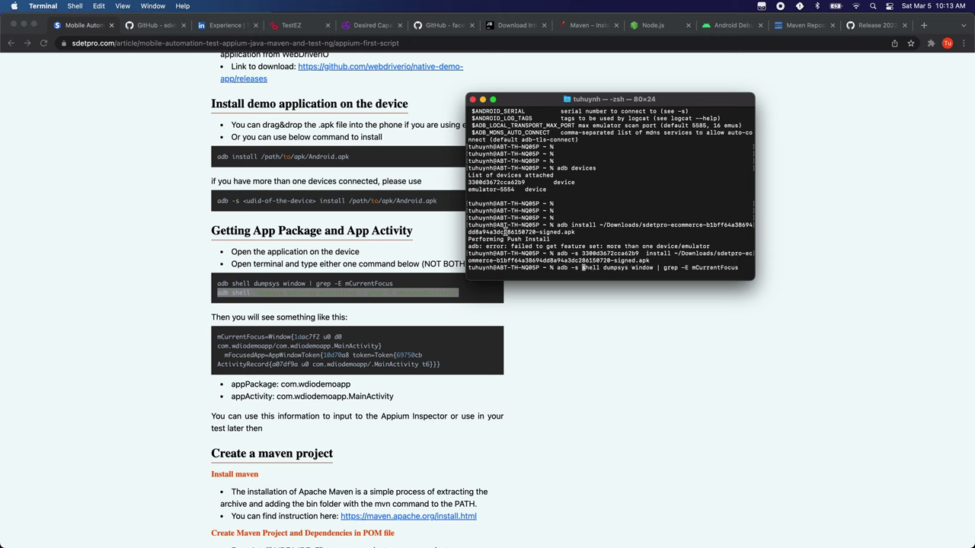
{"action": "double_click", "coordinate": [509, 182]}
{"action": "key", "text": "super+v"}
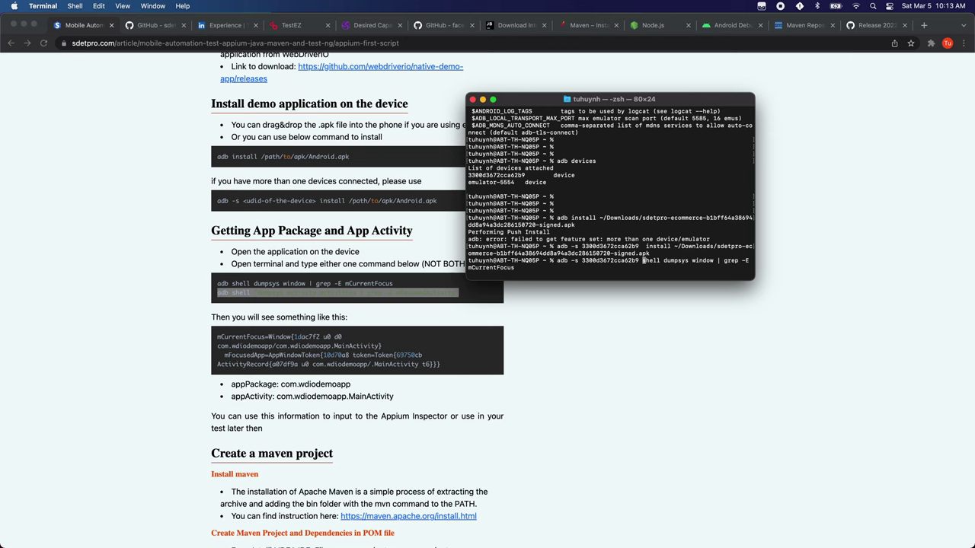
{"action": "key", "text": "Return"}
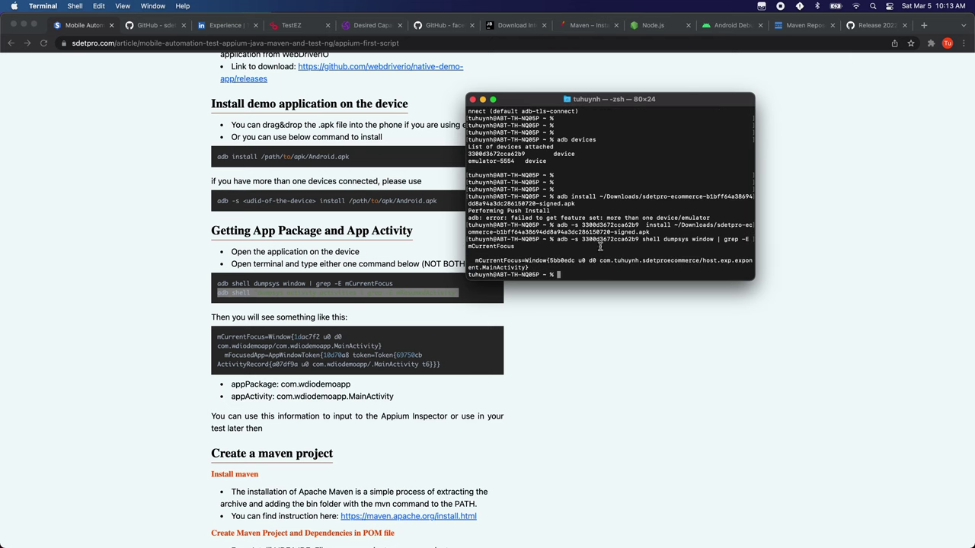
Step: Compare the package and activity in the command output with the README's App info and the Appium Inspector capabilities
{"action": "left_click_drag", "start_coordinate": [601, 262], "coordinate": [524, 262]}
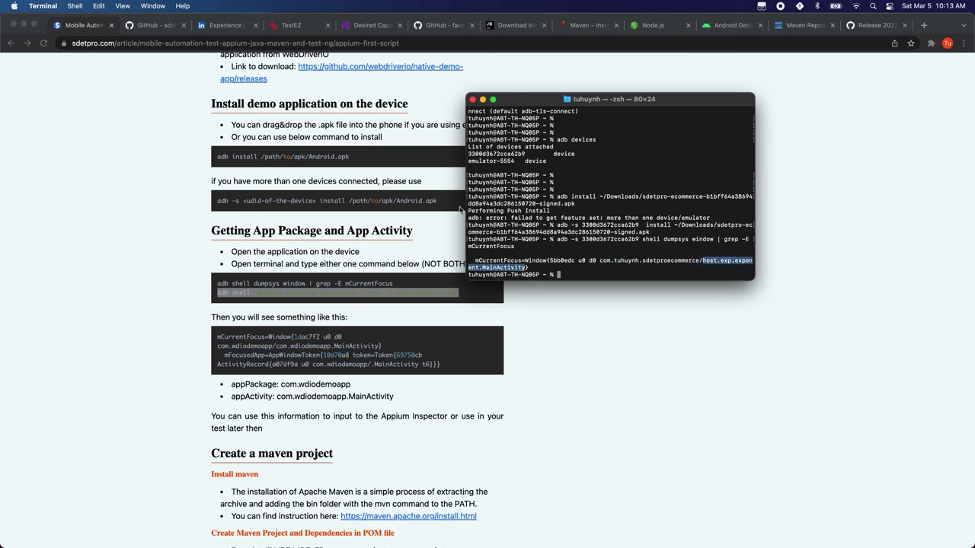
{"action": "left_click", "coordinate": [155, 25]}
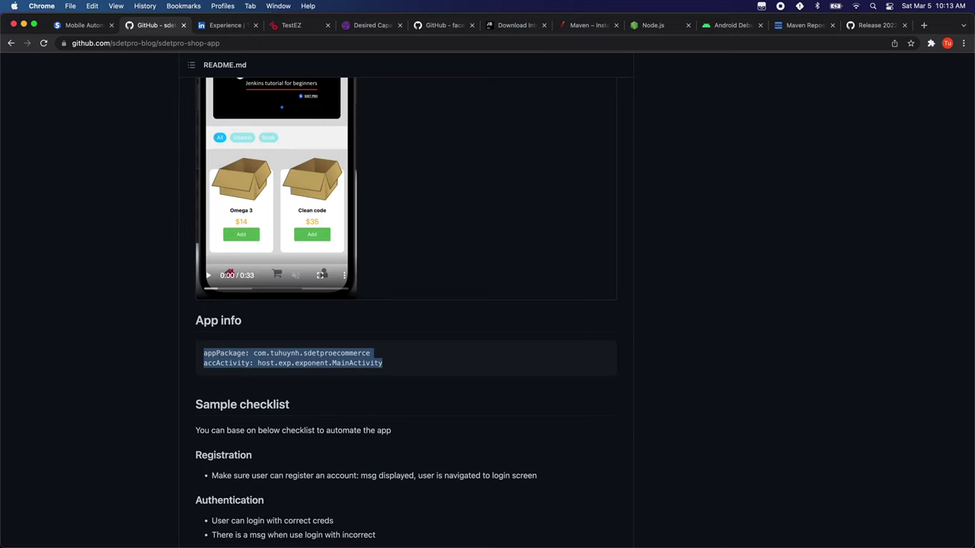
{"action": "key", "text": "super+Tab"}
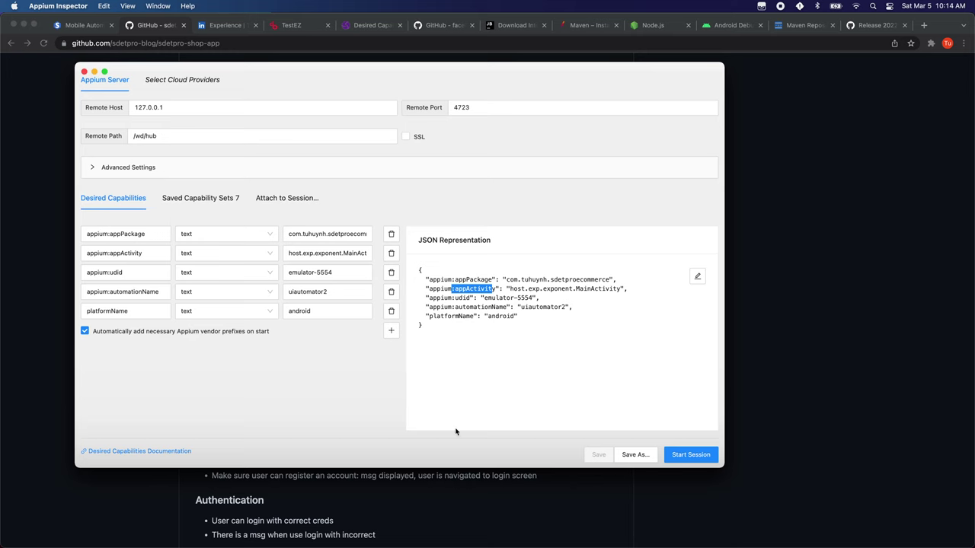
{"action": "left_click", "coordinate": [380, 373]}
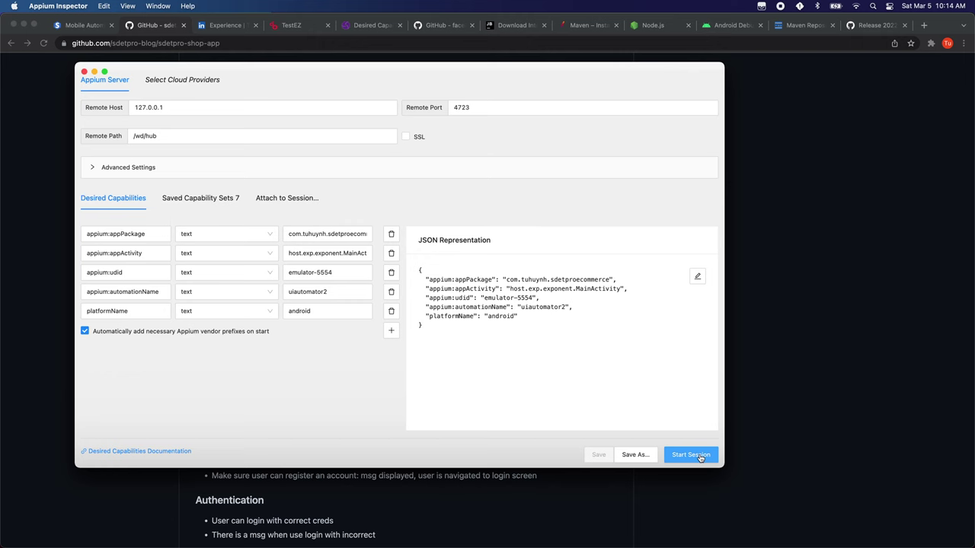
Step: In Chrome, return to the Chapter 1 lesson "Mobile Automation test with Appium architecture" to view its diagram
{"action": "left_click", "coordinate": [91, 28]}
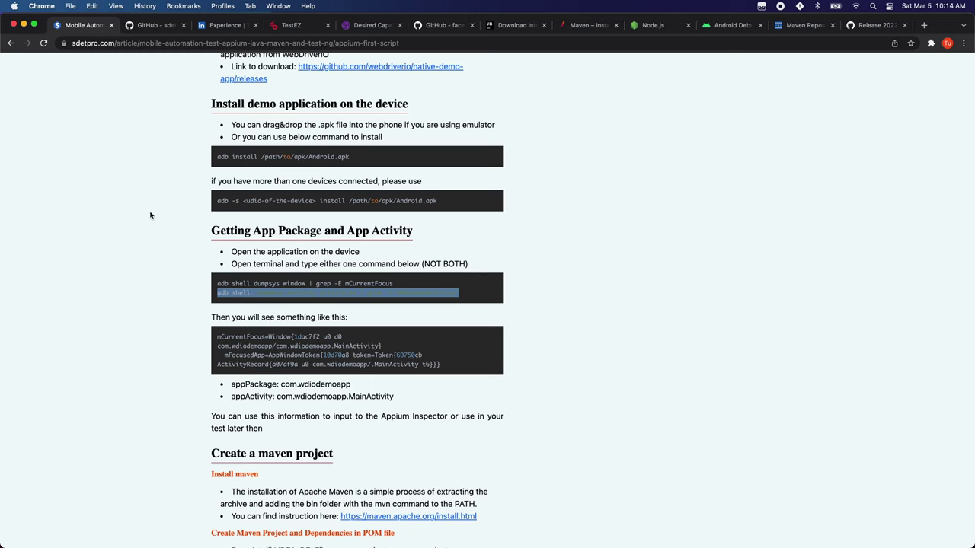
{"action": "scroll", "coordinate": [150, 216], "scroll_direction": "up", "scroll_amount": 15}
{"action": "left_click", "coordinate": [107, 175]}
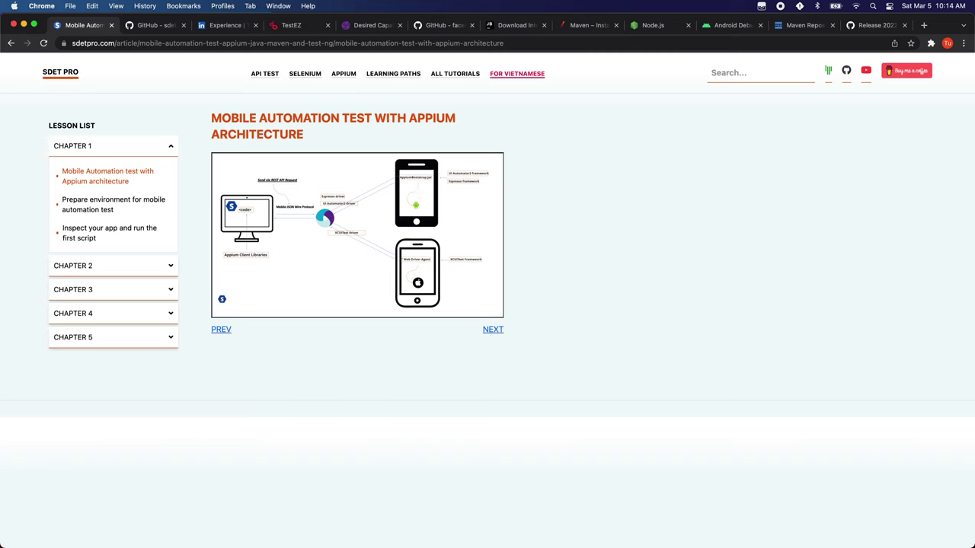
Step: In Terminal, enter the command appium -p 4725 without running it
{"action": "key", "text": "super+Tab"}
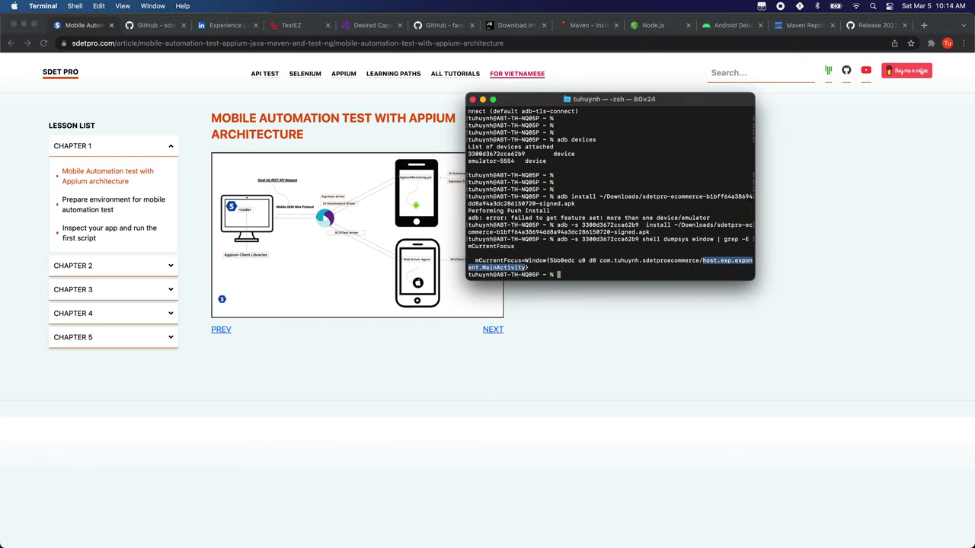
{"action": "left_click", "coordinate": [535, 267]}
{"action": "type", "text": "appium"}
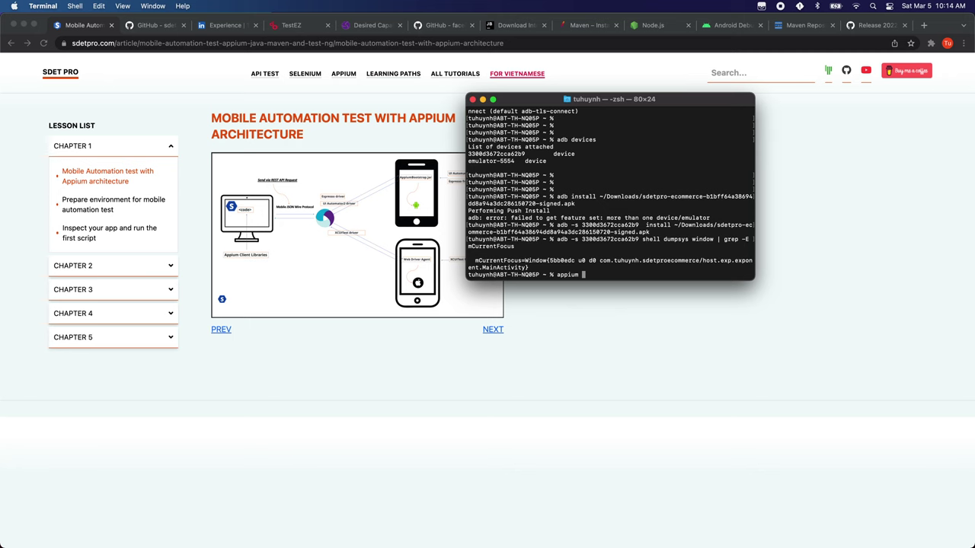
{"action": "type", "text": "-p 4725"}
Step: Check the Remote Port in Appium Inspector, then return to Terminal
{"action": "key", "text": "super+Tab"}
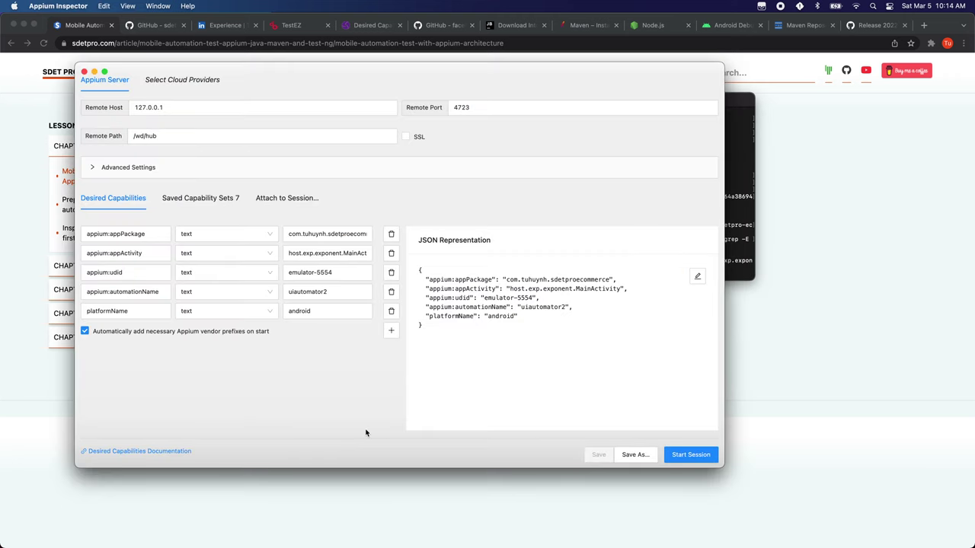
{"action": "left_click", "coordinate": [456, 107]}
{"action": "left_click", "coordinate": [729, 153]}
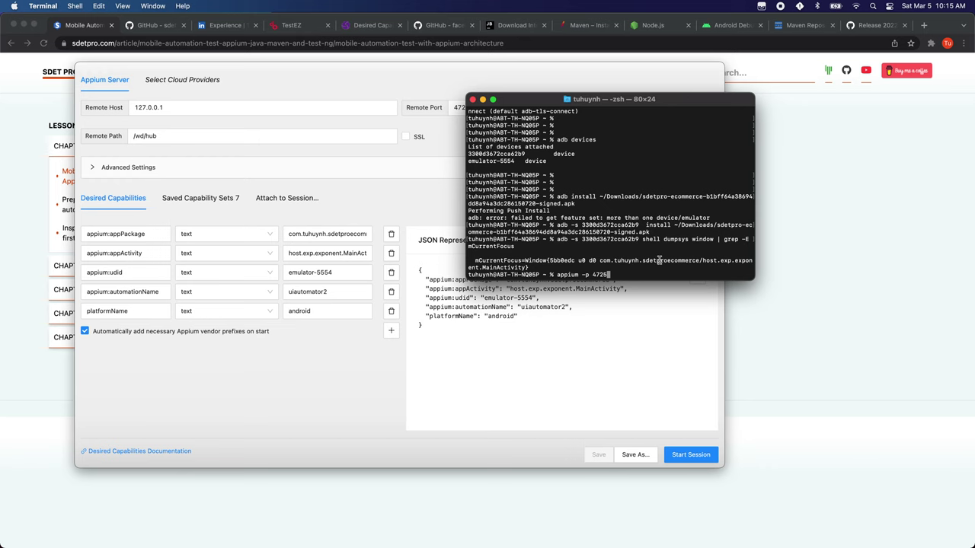
Step: Remove the -p 4725 option, start the Appium server with its default port, and highlight the port and version in its output
{"action": "key", "text": "BackSpace"}
{"action": "key", "text": "BackSpace"}
{"action": "key", "text": "BackSpace"}
{"action": "key", "text": "BackSpace"}
{"action": "key", "text": "BackSpace"}
{"action": "key", "text": "BackSpace"}
{"action": "key", "text": "BackSpace"}
{"action": "key", "text": "BackSpace"}
{"action": "key", "text": "Return"}
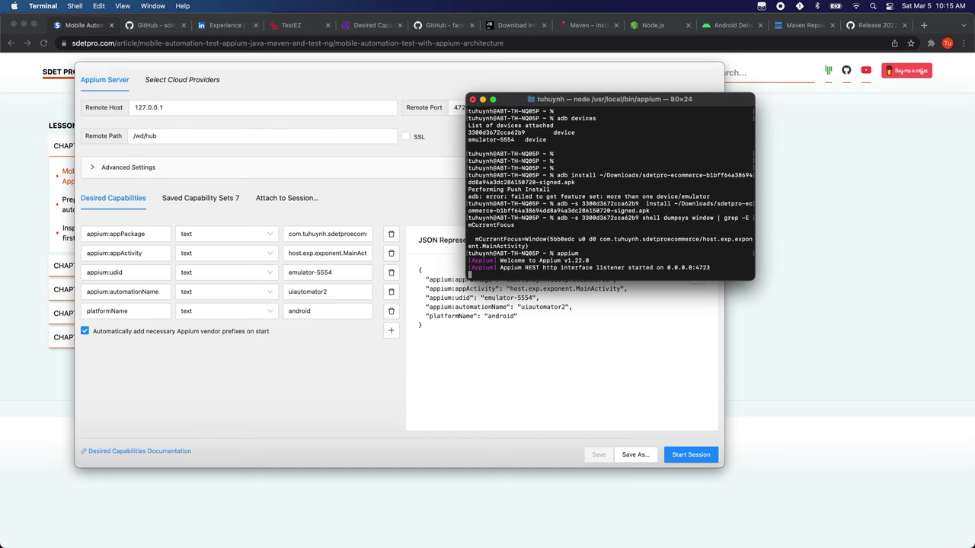
{"action": "left_click_drag", "start_coordinate": [659, 267], "coordinate": [719, 267]}
{"action": "left_click_drag", "start_coordinate": [561, 260], "coordinate": [599, 260]}
Step: Arrange the Terminal, Appium Inspector and Vysor windows to be visible together, checking the Remote Port against the server output
{"action": "left_click_drag", "start_coordinate": [506, 104], "coordinate": [768, 77]}
{"action": "left_click", "coordinate": [665, 64]}
{"action": "left_click_drag", "start_coordinate": [665, 67], "coordinate": [564, 56]}
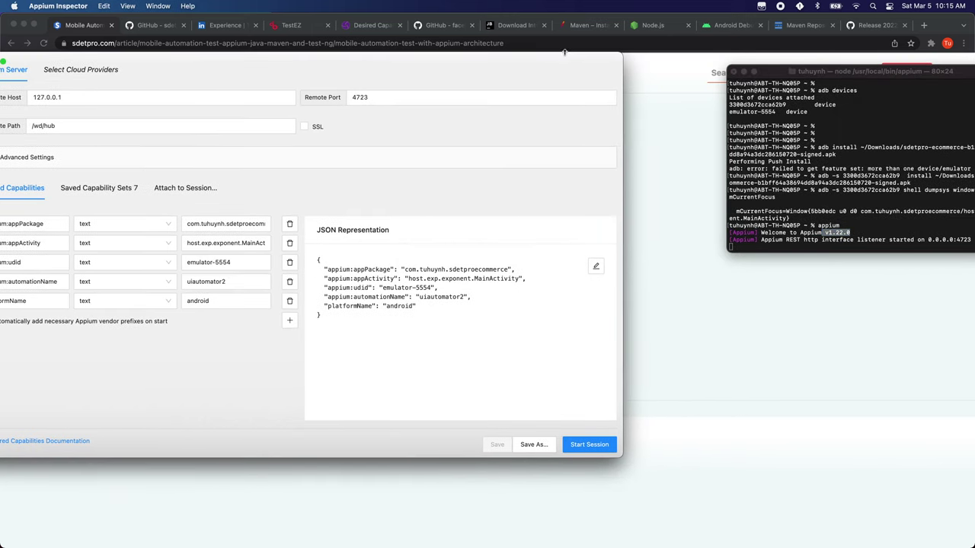
{"action": "left_click_drag", "start_coordinate": [860, 71], "coordinate": [777, 59]}
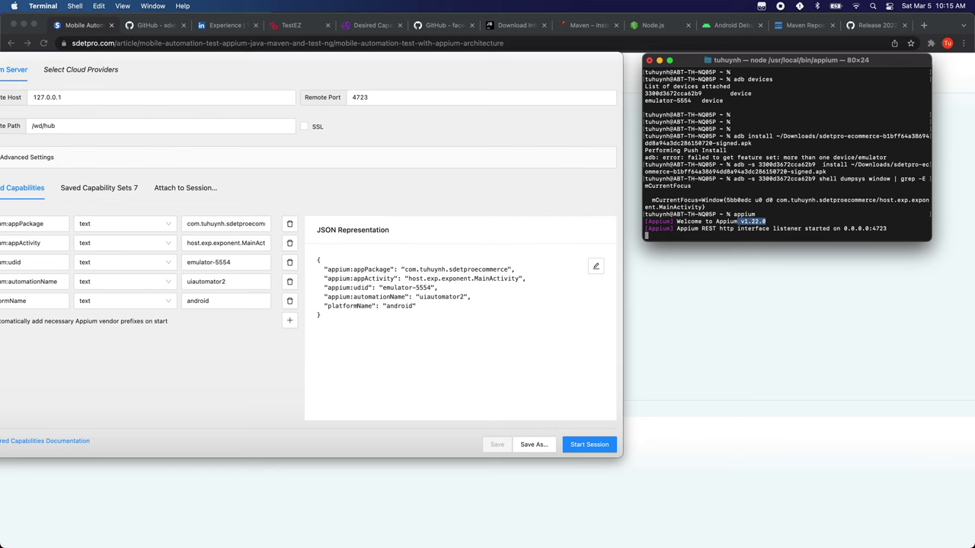
{"action": "left_click_drag", "start_coordinate": [790, 77], "coordinate": [786, 111]}
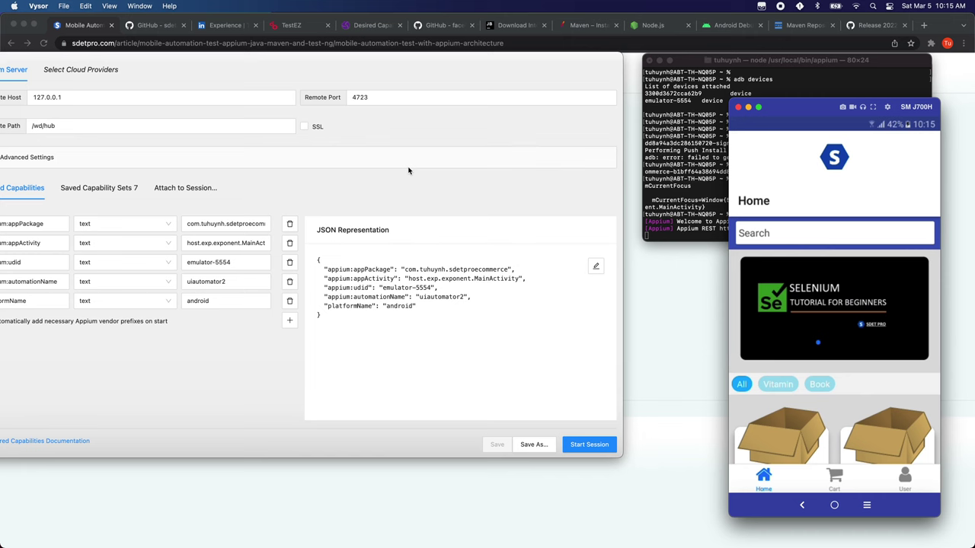
{"action": "left_click", "coordinate": [450, 112]}
{"action": "left_click", "coordinate": [686, 175]}
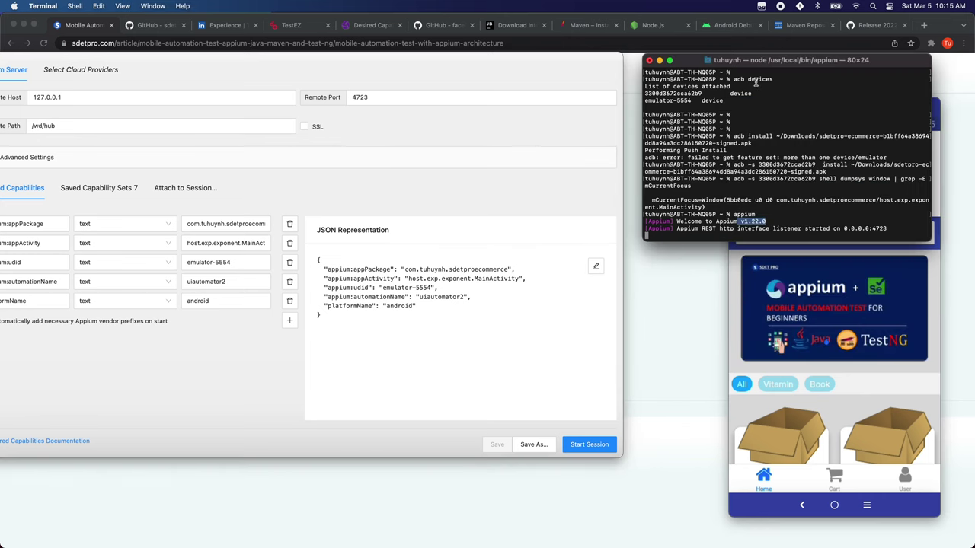
Step: Close all recent apps on the phone mirrored in Vysor, then start the Appium Inspector session with the configured capabilities
{"action": "left_click", "coordinate": [585, 449]}
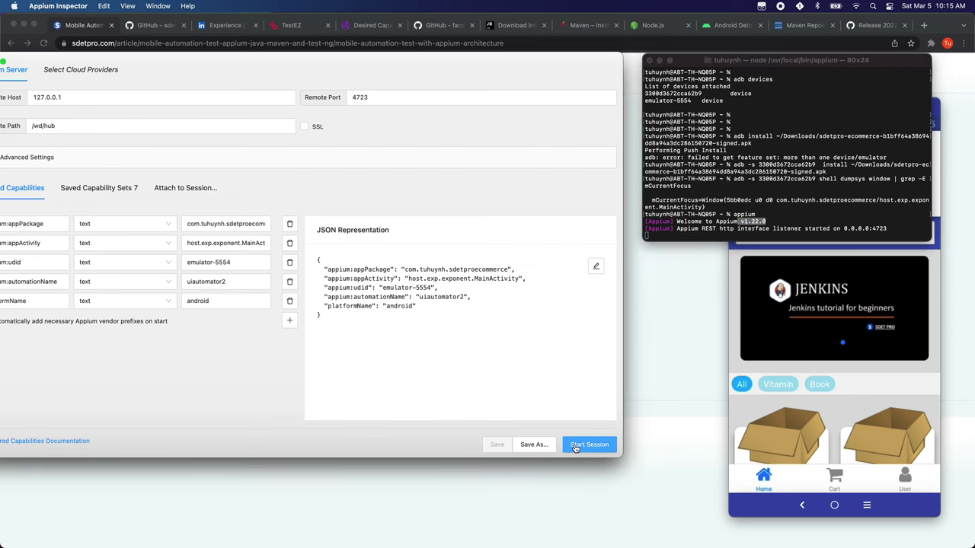
{"action": "left_click", "coordinate": [866, 505]}
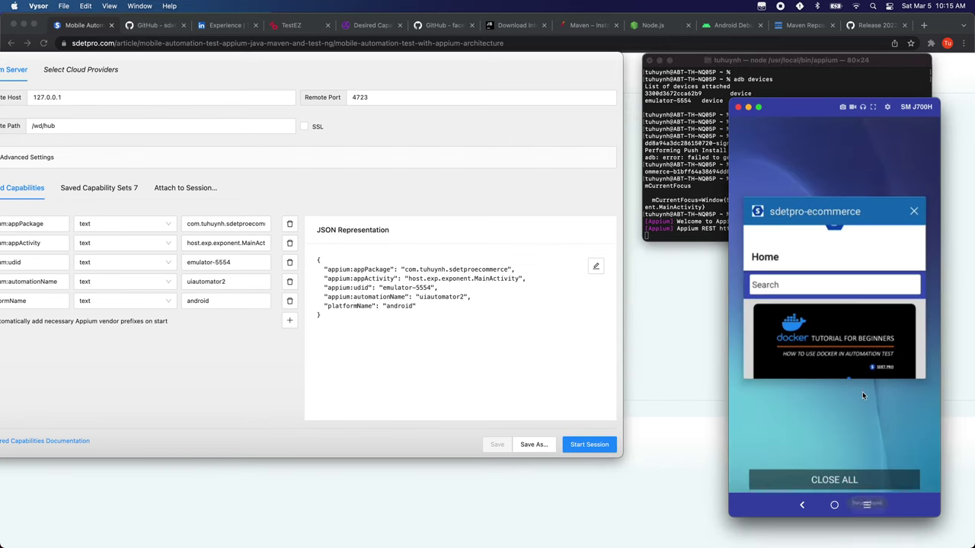
{"action": "left_click", "coordinate": [837, 476]}
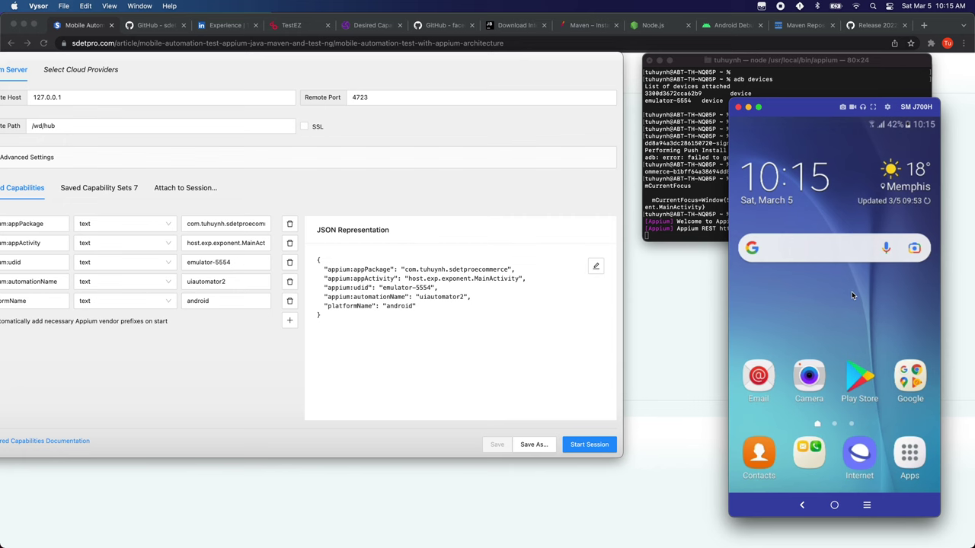
{"action": "left_click", "coordinate": [569, 377]}
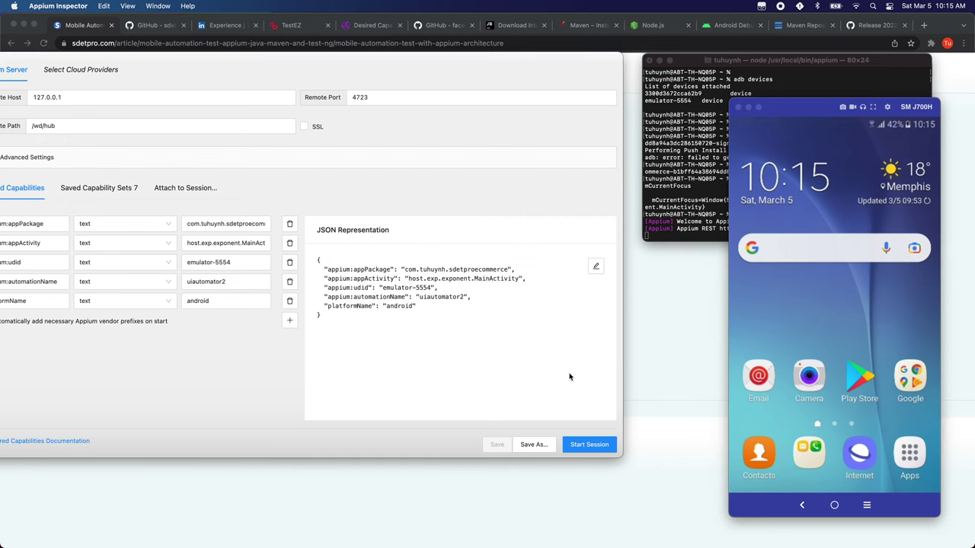
{"action": "left_click", "coordinate": [589, 446]}
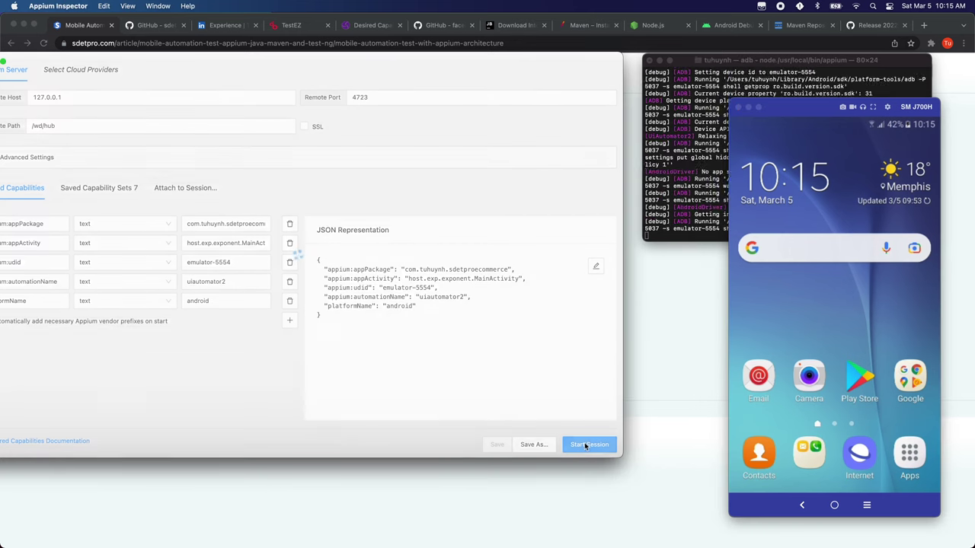
Step: Place the Android Emulator window beside Appium Inspector and refresh the Inspector's view of the app
{"action": "left_click_drag", "start_coordinate": [787, 106], "coordinate": [825, 153]}
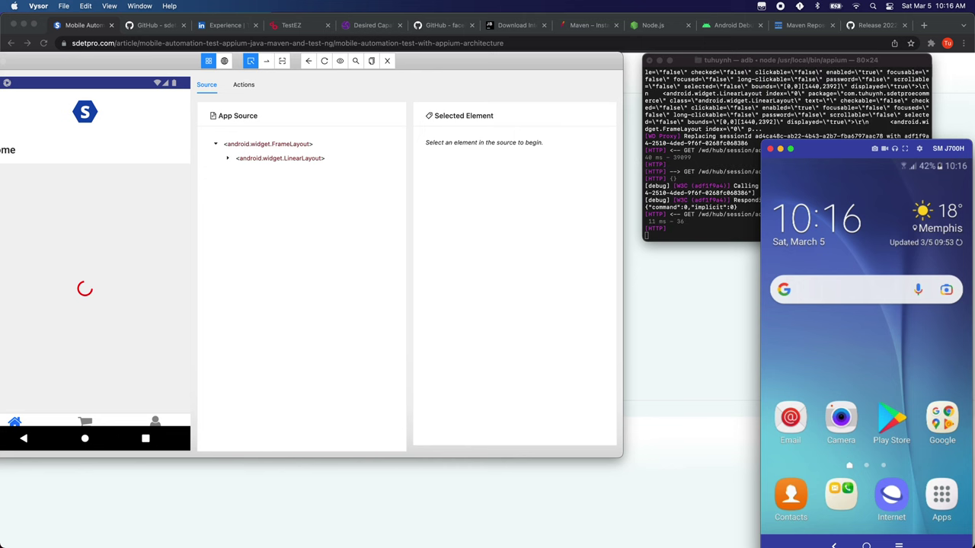
{"action": "key", "text": "super+Tab"}
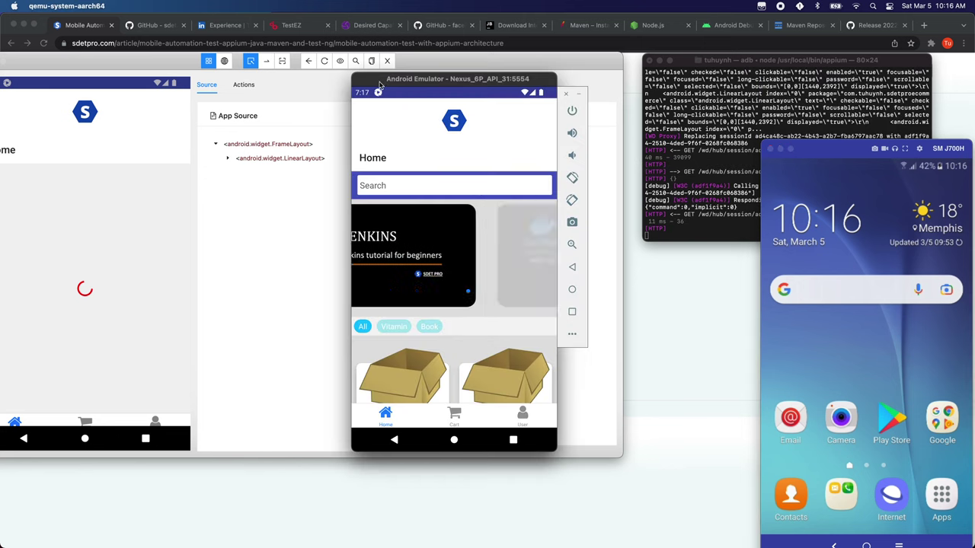
{"action": "left_click_drag", "start_coordinate": [381, 86], "coordinate": [501, 141]}
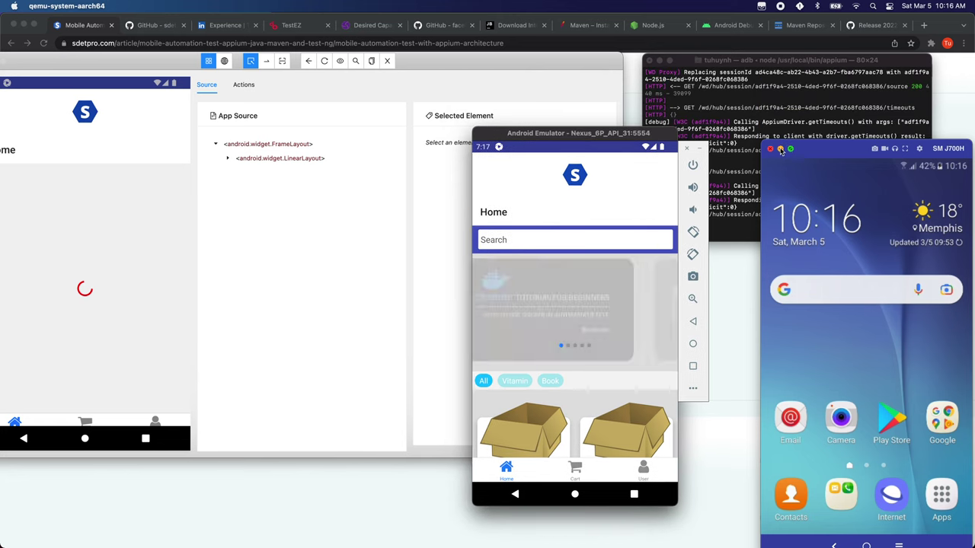
{"action": "double_click", "coordinate": [815, 149]}
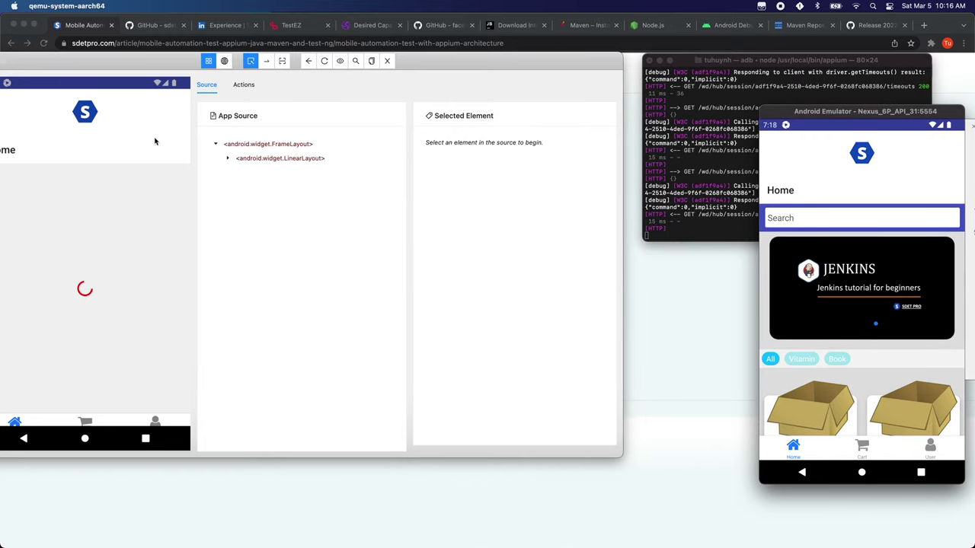
{"action": "left_click_drag", "start_coordinate": [171, 76], "coordinate": [236, 76]}
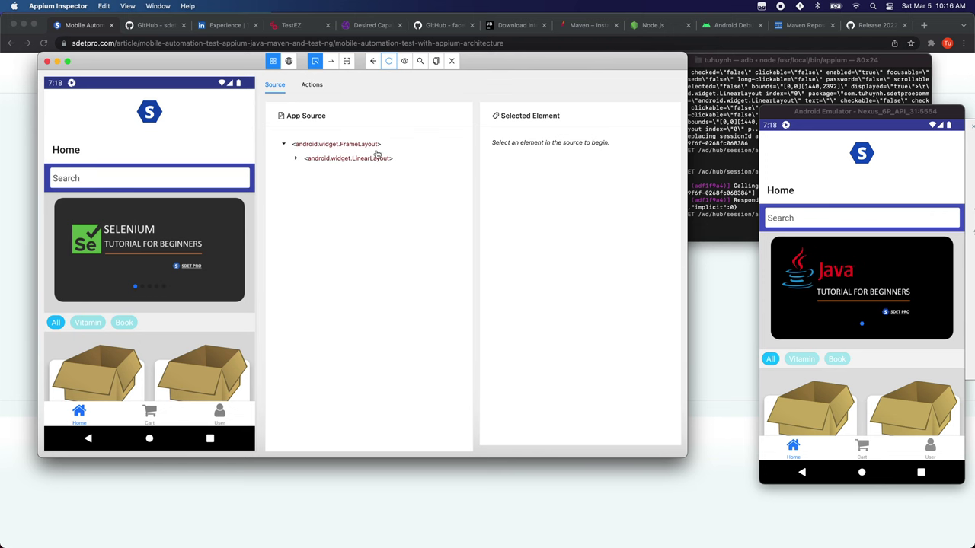
Step: Bring Terminal over the Appium Inspector window and stop the running Appium server
{"action": "left_click", "coordinate": [709, 164]}
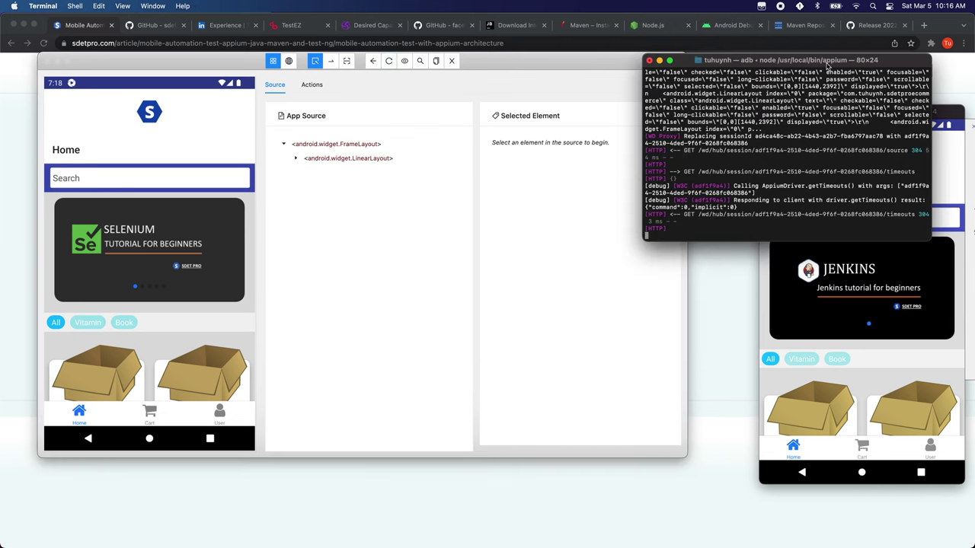
{"action": "left_click_drag", "start_coordinate": [828, 61], "coordinate": [590, 198]}
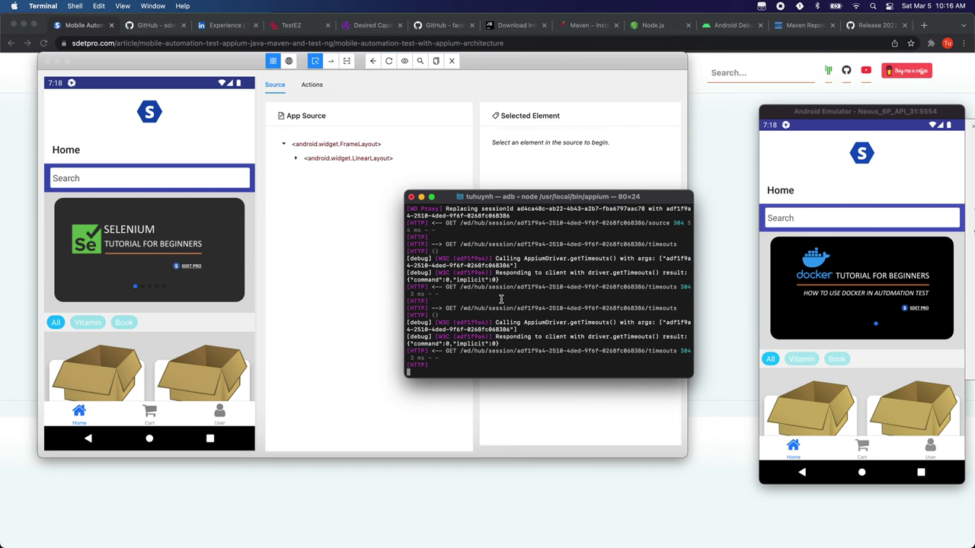
{"action": "key", "text": "ctrl+c"}
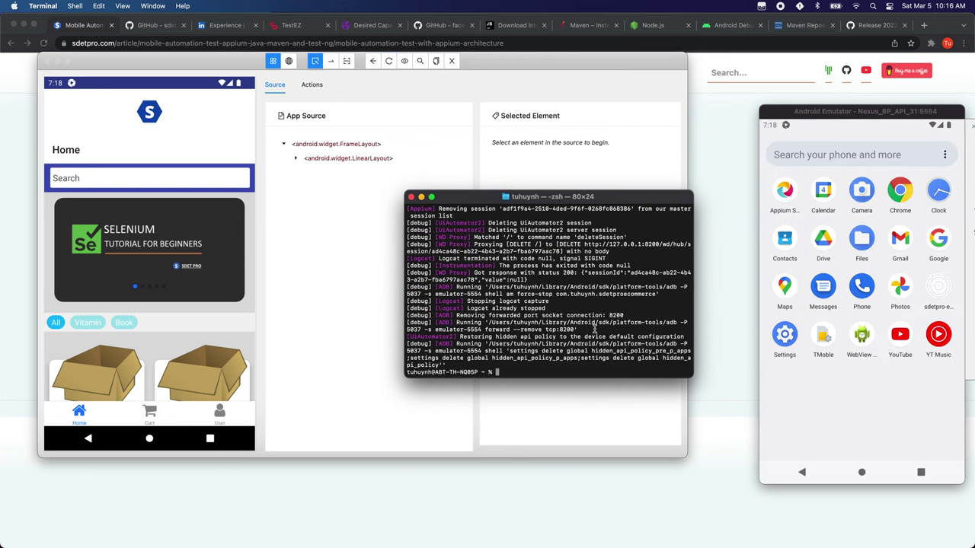
Step: Maximize the Terminal window, go back to the server start in the log, and highlight the POST /wd/hub/session request
{"action": "scroll", "coordinate": [602, 224], "scroll_direction": "up", "scroll_amount": 3}
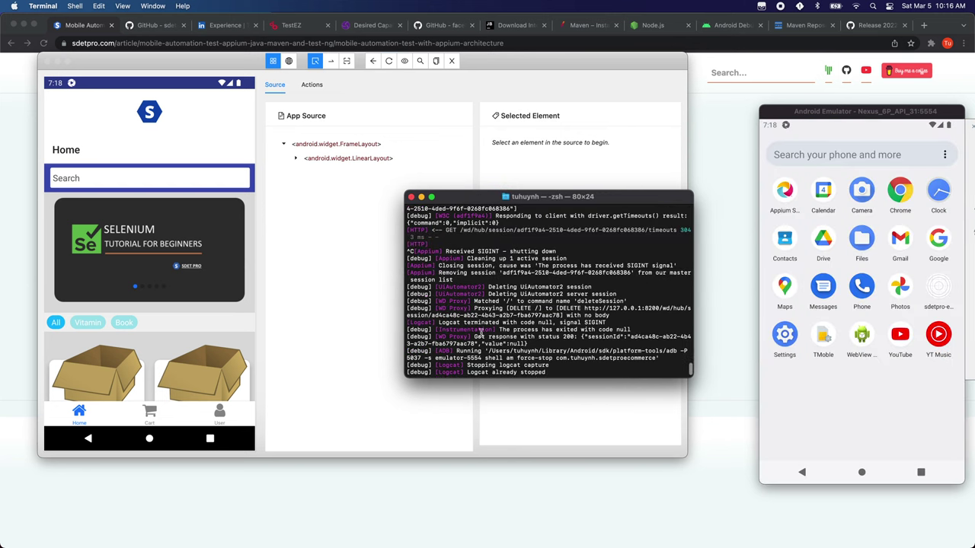
{"action": "double_click", "coordinate": [622, 200]}
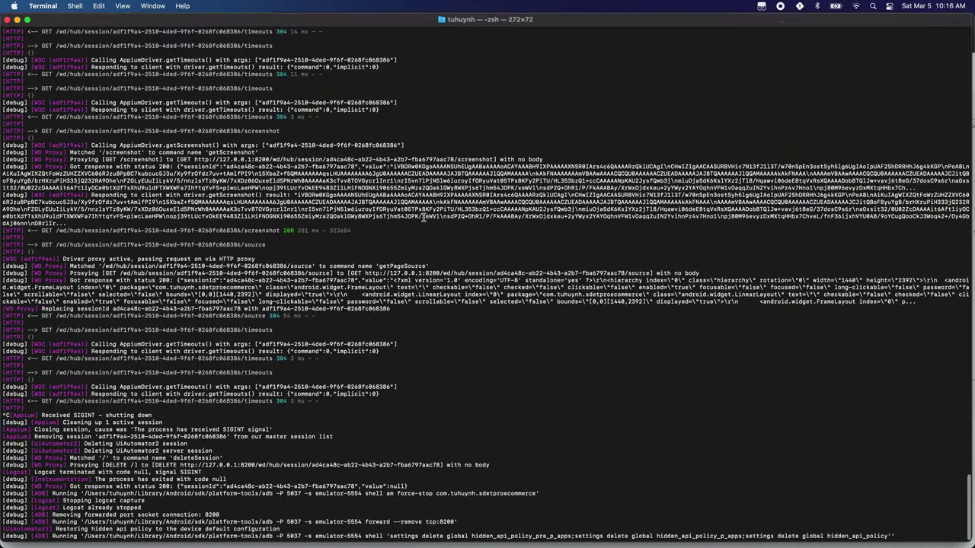
{"action": "scroll", "coordinate": [423, 218], "scroll_direction": "up", "scroll_amount": 15}
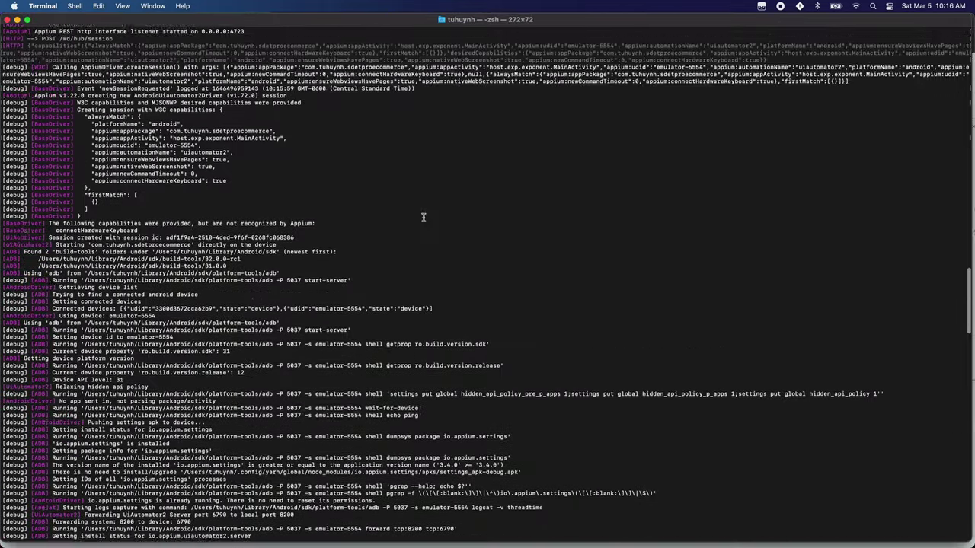
{"action": "scroll", "coordinate": [423, 218], "scroll_direction": "down", "scroll_amount": 7}
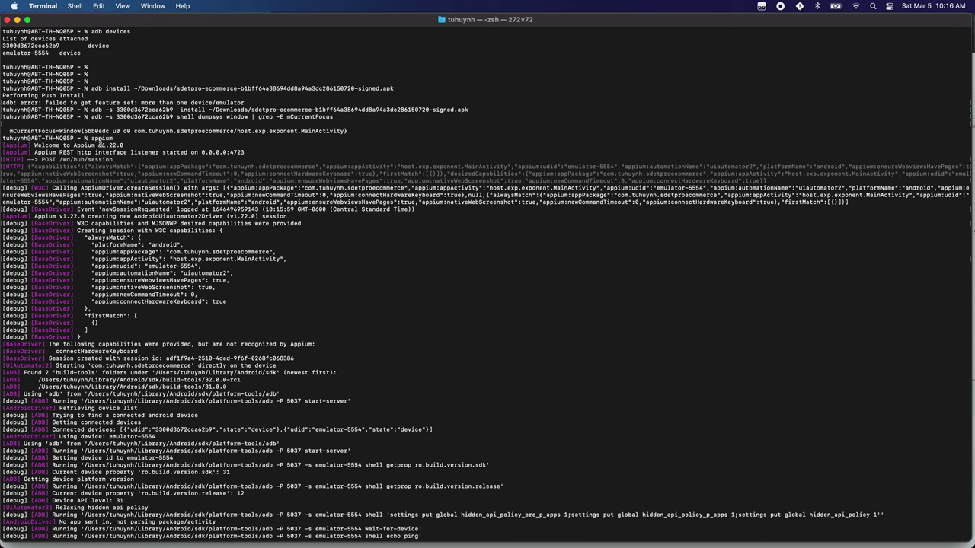
{"action": "double_click", "coordinate": [99, 147]}
{"action": "left_click_drag", "start_coordinate": [37, 157], "coordinate": [119, 157]}
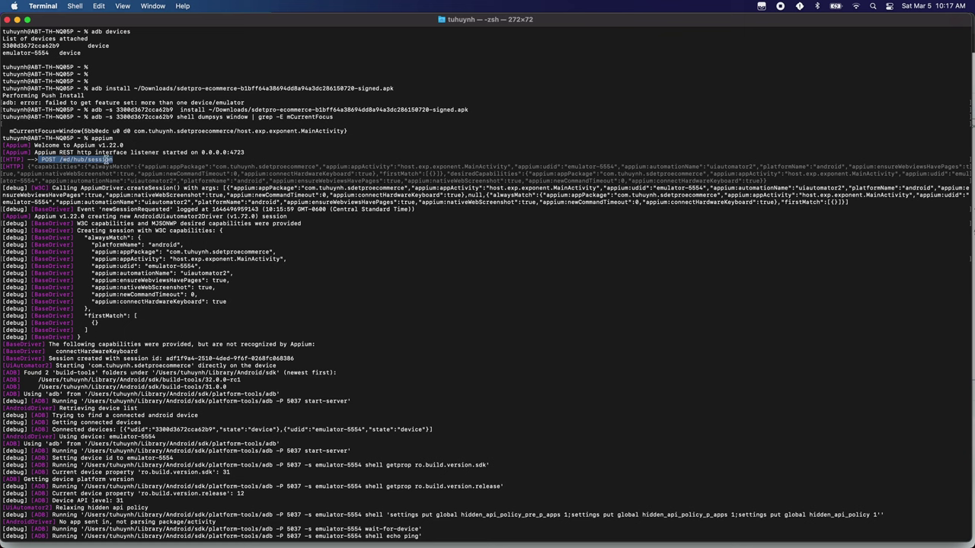
{"action": "left_click", "coordinate": [90, 159]}
{"action": "double_click", "coordinate": [90, 160]}
Step: Highlight the request's capabilities, the AppiumDriver.createSession() call with its arguments, and the W3C capabilities block in the log
{"action": "left_click_drag", "start_coordinate": [29, 167], "coordinate": [478, 169]}
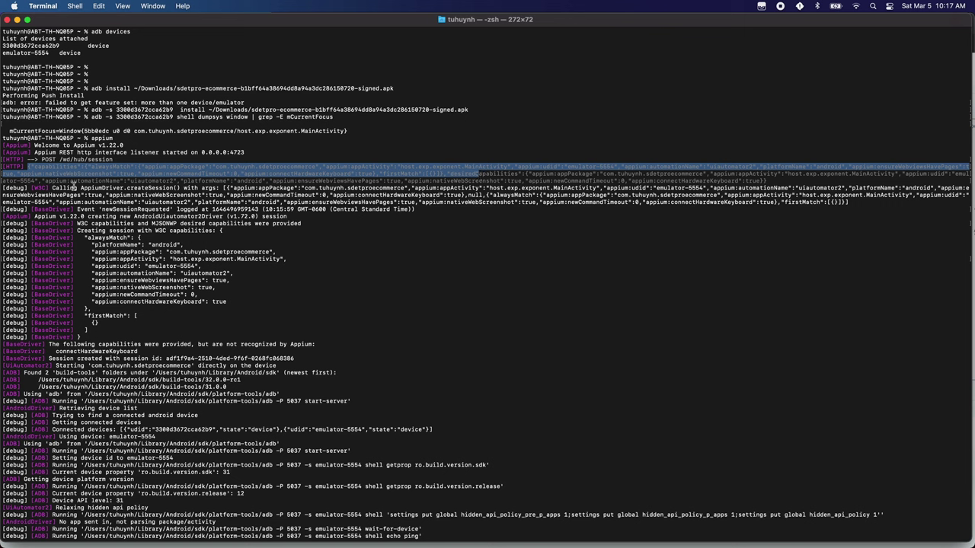
{"action": "left_click_drag", "start_coordinate": [32, 187], "coordinate": [180, 189]}
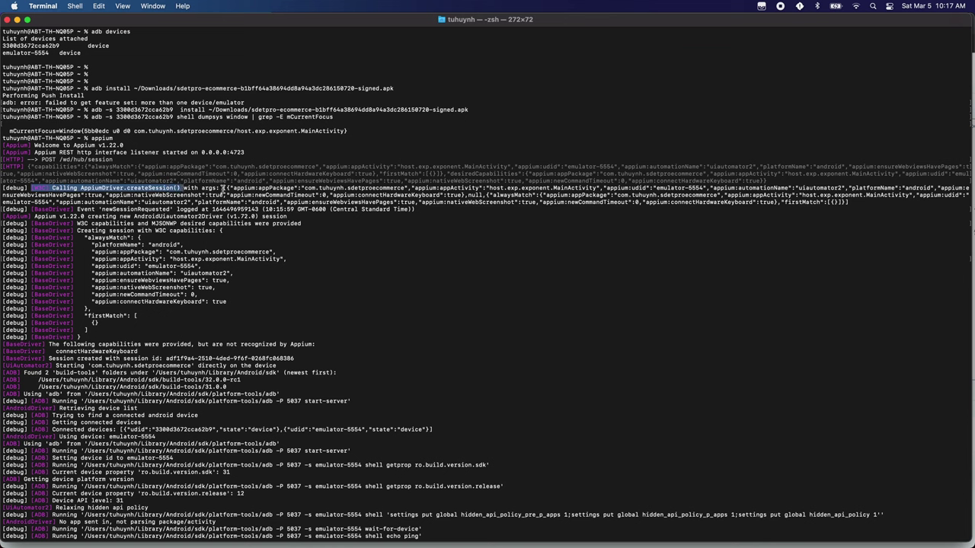
{"action": "left_click_drag", "start_coordinate": [223, 187], "coordinate": [436, 203]}
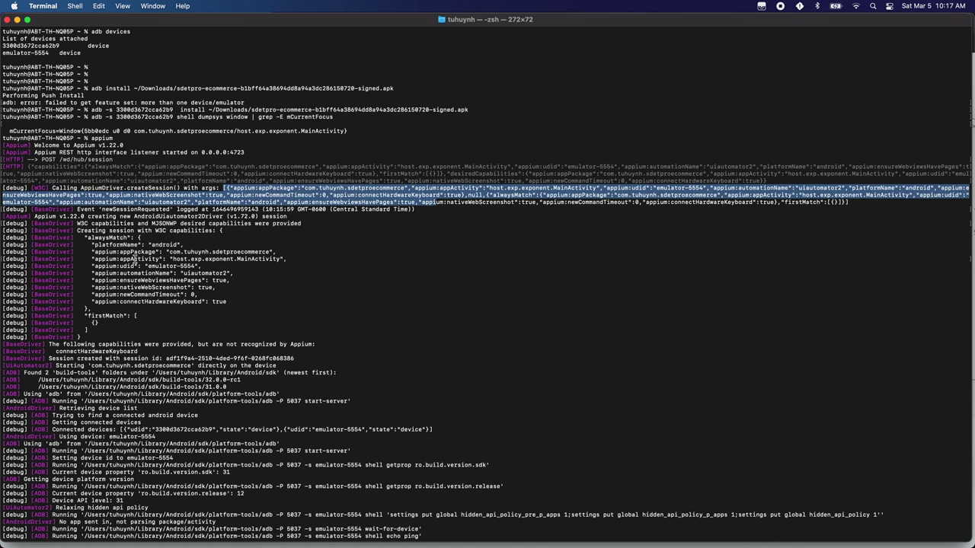
{"action": "left_click_drag", "start_coordinate": [78, 230], "coordinate": [102, 323]}
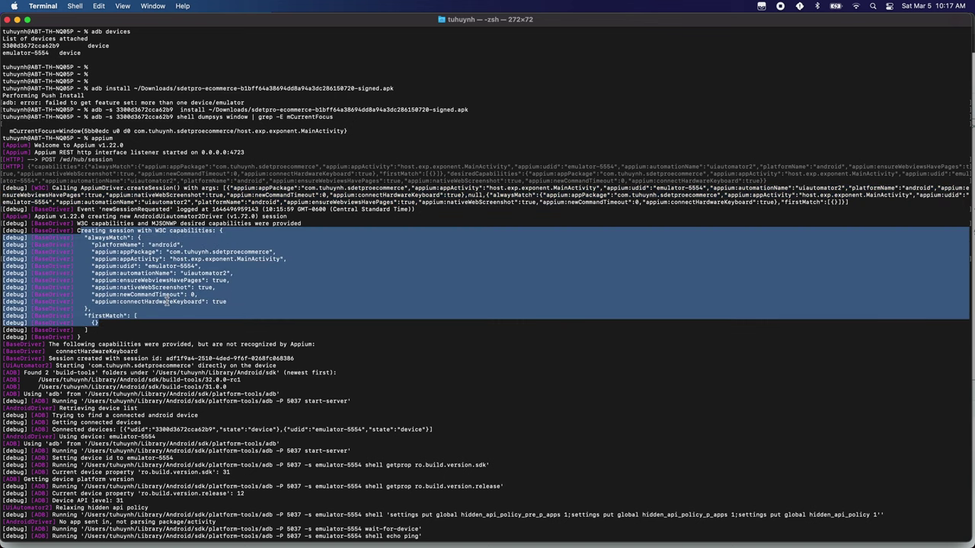
Step: Highlight the log lines about the build-tools folders found under the Android SDK, including the newest-first note and the listed paths
{"action": "scroll", "coordinate": [166, 303], "scroll_direction": "down", "scroll_amount": 8}
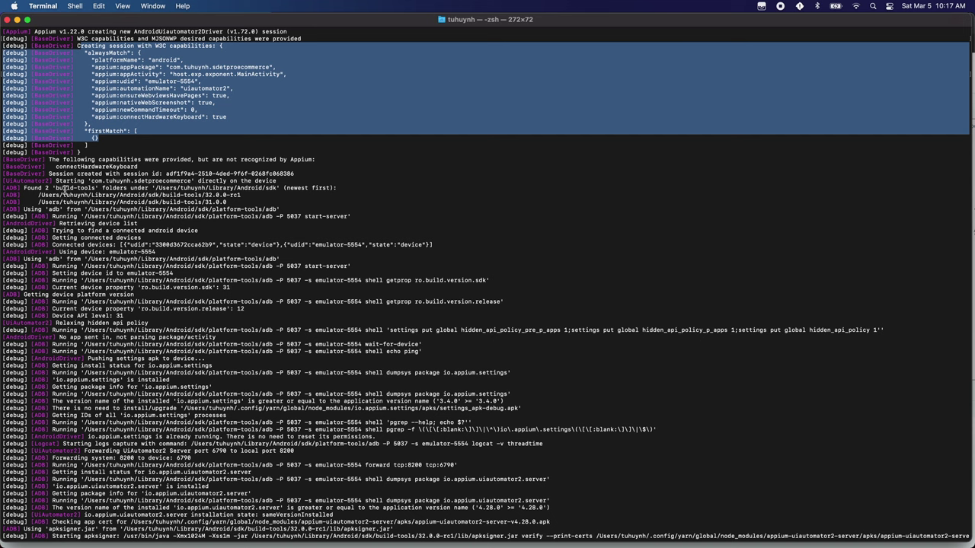
{"action": "left_click_drag", "start_coordinate": [38, 190], "coordinate": [114, 192]}
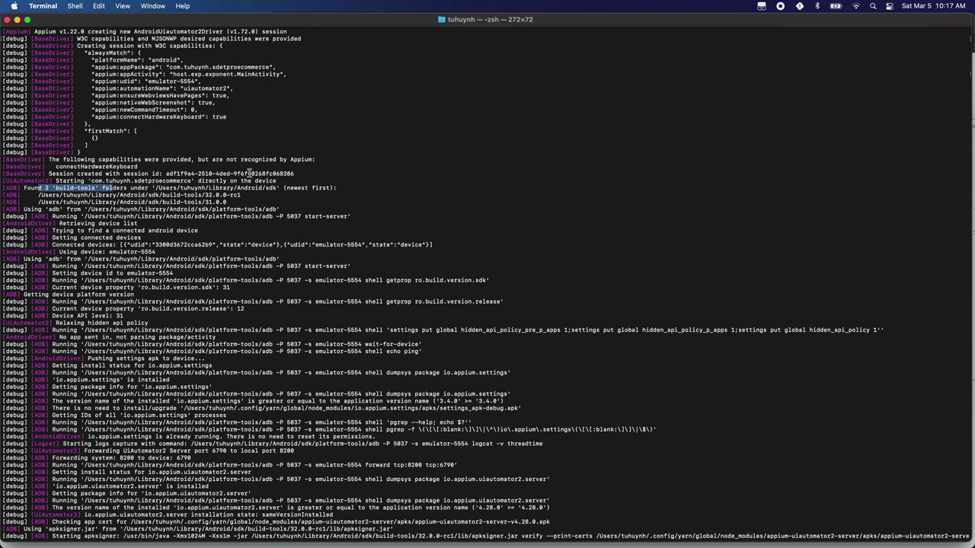
{"action": "left_click_drag", "start_coordinate": [288, 189], "coordinate": [336, 191]}
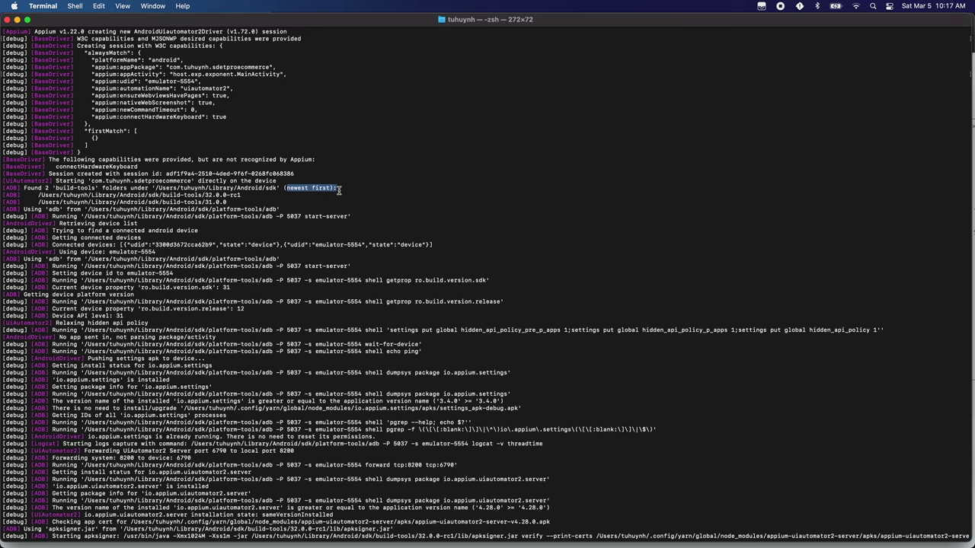
{"action": "left_click", "coordinate": [213, 195]}
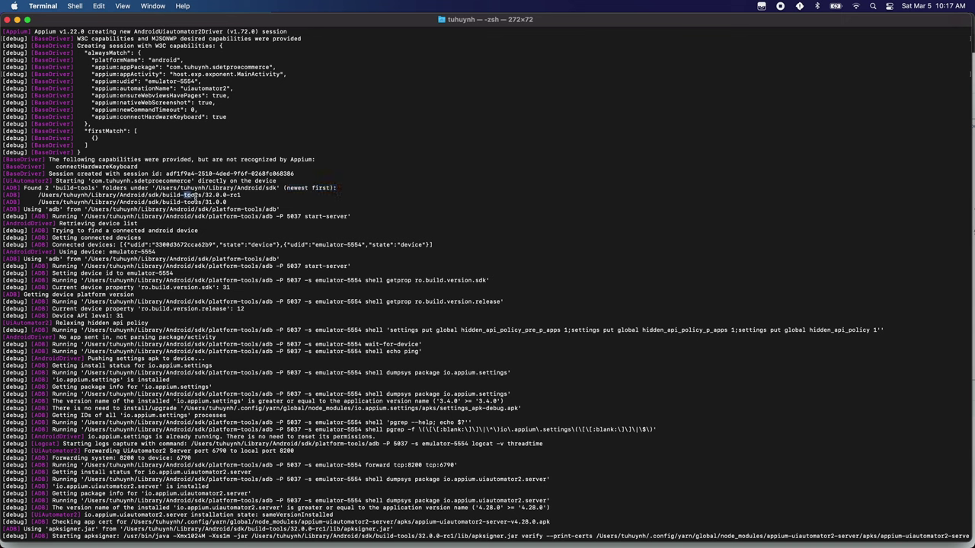
{"action": "left_click_drag", "start_coordinate": [195, 198], "coordinate": [225, 210]}
Step: Highlight the log line showing the platform-tools adb path in use and the start-server command run after it
{"action": "left_click", "coordinate": [257, 214]}
{"action": "left_click_drag", "start_coordinate": [155, 211], "coordinate": [274, 208]}
{"action": "double_click", "coordinate": [53, 210]}
{"action": "left_click", "coordinate": [286, 211]}
{"action": "double_click", "coordinate": [286, 210]}
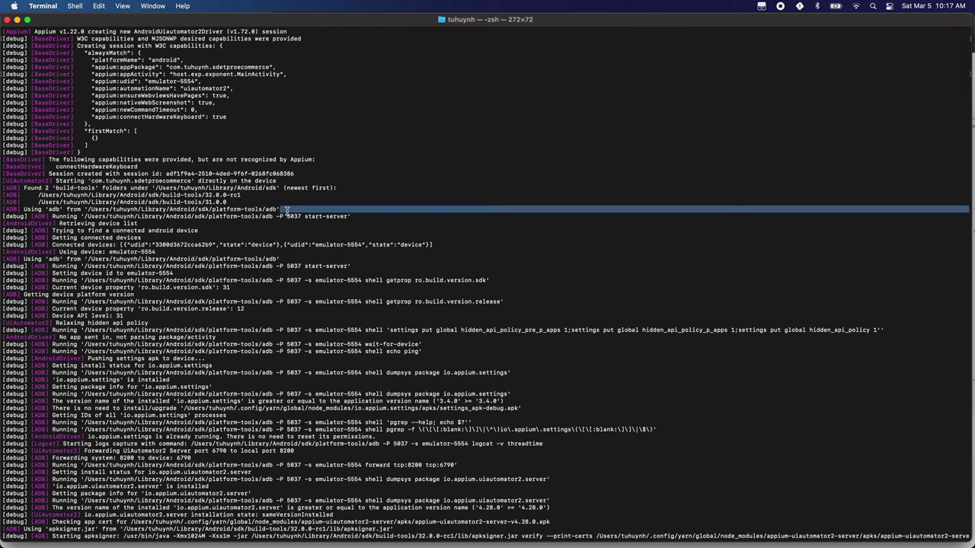
{"action": "triple_click", "coordinate": [287, 210]}
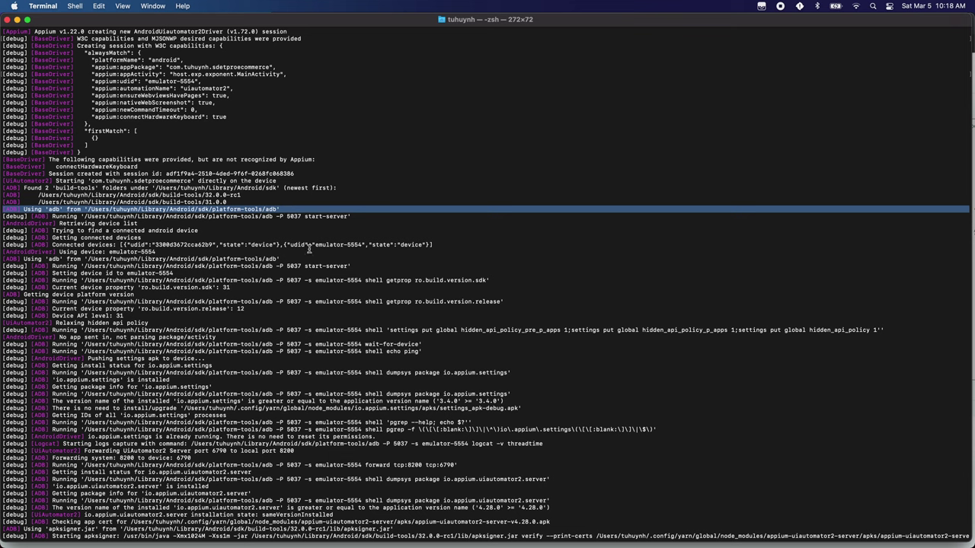
{"action": "left_click_drag", "start_coordinate": [261, 217], "coordinate": [355, 216]}
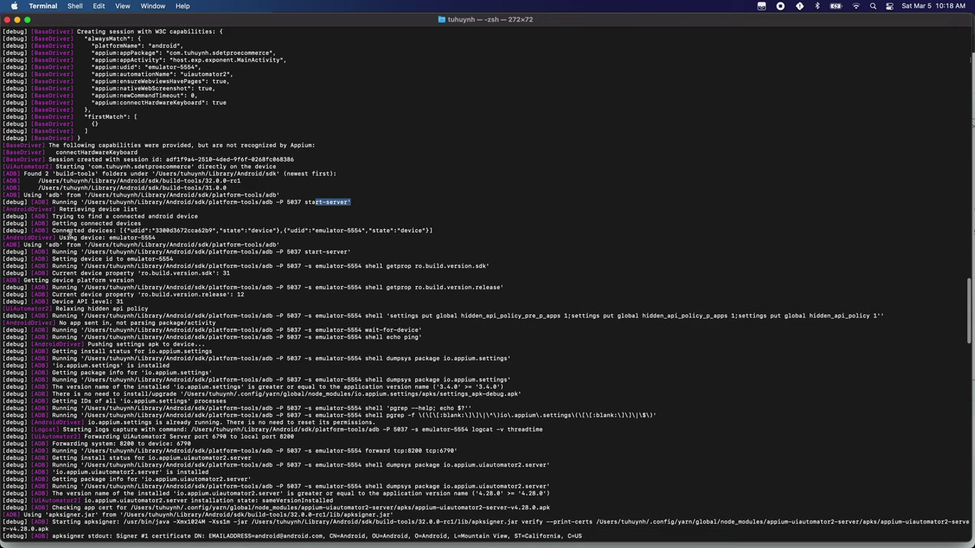
Step: Highlight the Connected devices log entry and the udid values of the physical phone and the emulator
{"action": "left_click_drag", "start_coordinate": [53, 232], "coordinate": [131, 235]}
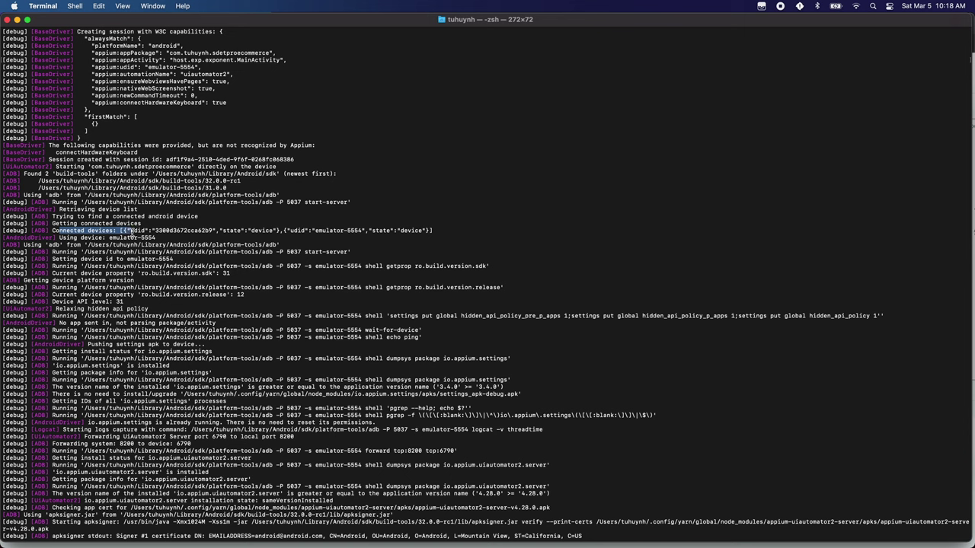
{"action": "left_click", "coordinate": [149, 232]}
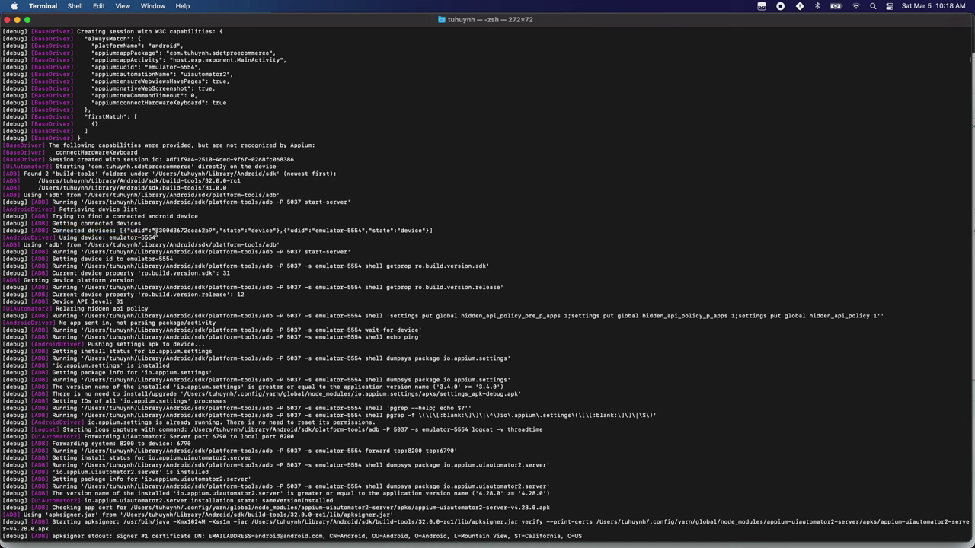
{"action": "left_click_drag", "start_coordinate": [140, 230], "coordinate": [285, 232]}
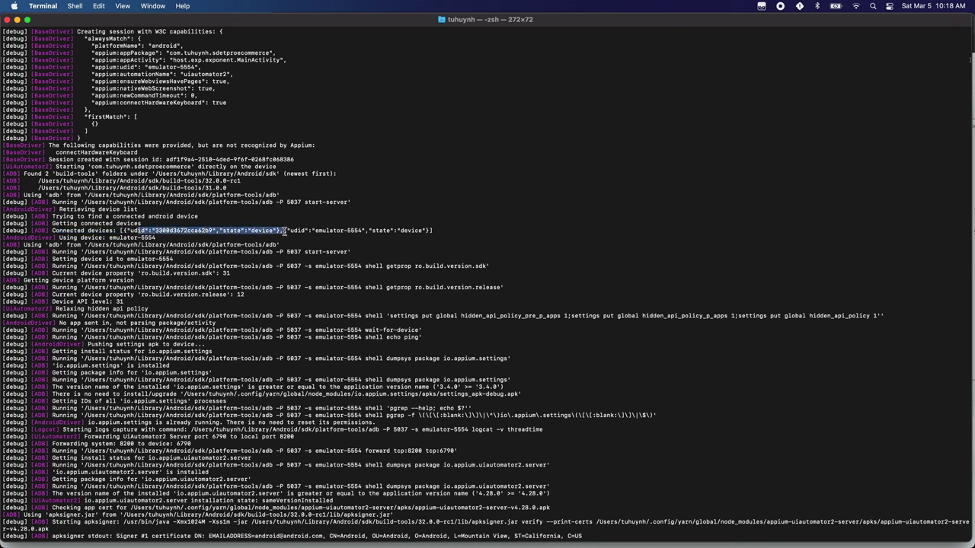
{"action": "left_click", "coordinate": [284, 232]}
{"action": "double_click", "coordinate": [183, 230]}
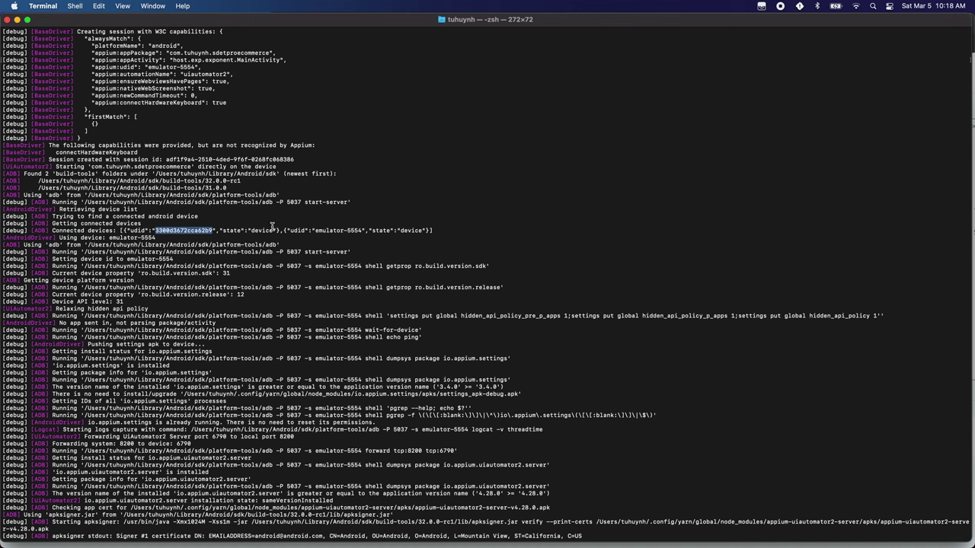
{"action": "double_click", "coordinate": [328, 230]}
Step: Compare the log line naming the device in use with the appium:udid value in the session capabilities
{"action": "left_click_drag", "start_coordinate": [60, 238], "coordinate": [157, 238]}
{"action": "scroll", "coordinate": [157, 237], "scroll_direction": "up", "scroll_amount": 3}
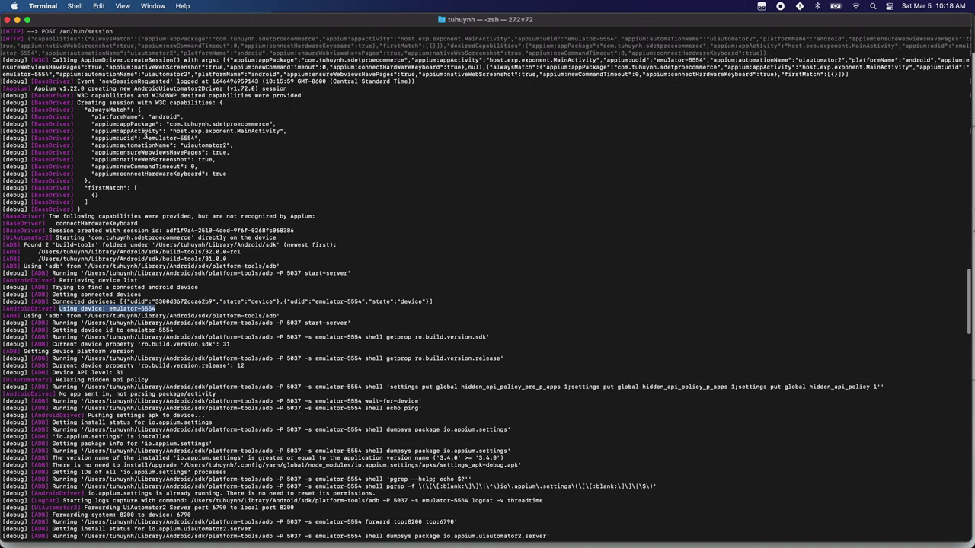
{"action": "left_click_drag", "start_coordinate": [146, 134], "coordinate": [195, 139]}
{"action": "left_click_drag", "start_coordinate": [94, 308], "coordinate": [134, 308]}
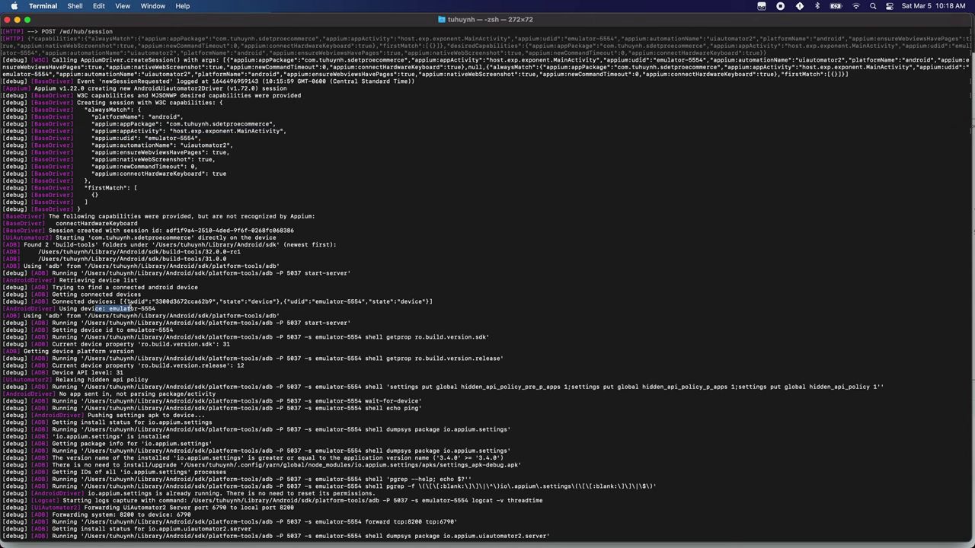
Step: Highlight the logged adb command that reads ro.build.version.sdk, including its -s emulator-5554 device argument
{"action": "scroll", "coordinate": [134, 308], "scroll_direction": "down", "scroll_amount": 3}
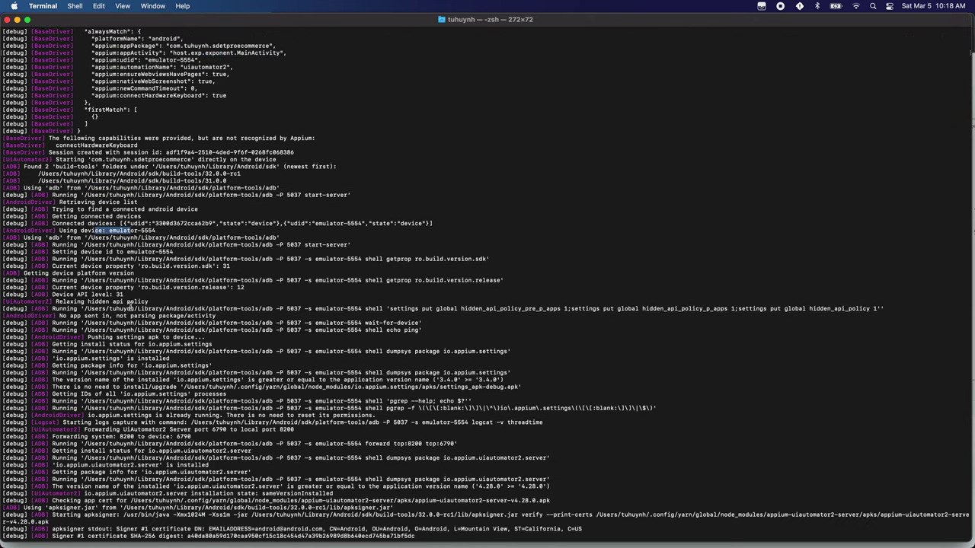
{"action": "scroll", "coordinate": [131, 304], "scroll_direction": "down", "scroll_amount": 4}
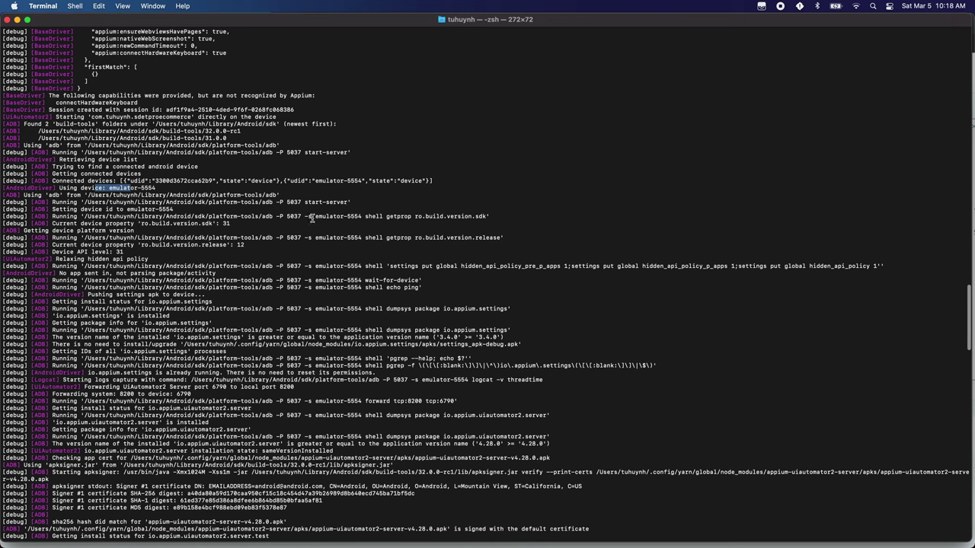
{"action": "left_click_drag", "start_coordinate": [307, 217], "coordinate": [364, 219]}
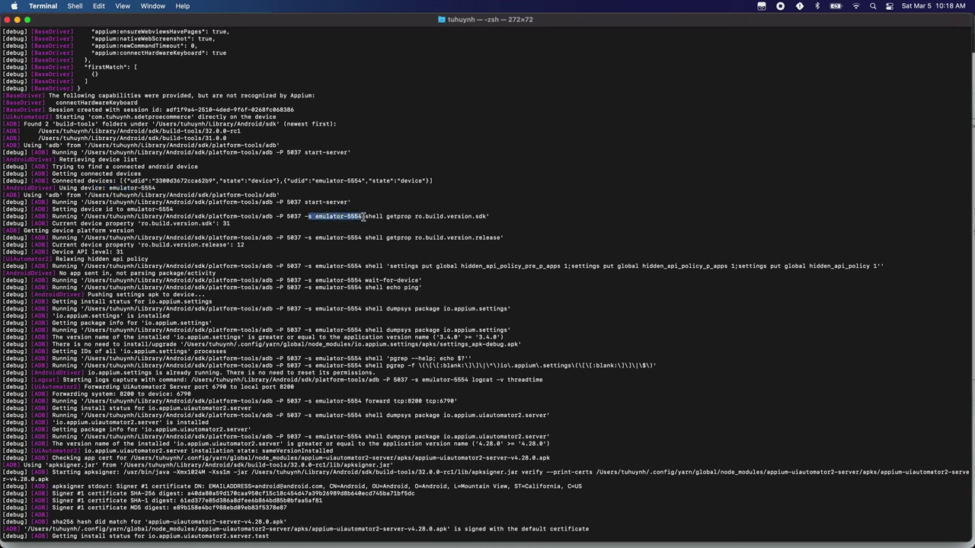
{"action": "left_click_drag", "start_coordinate": [494, 218], "coordinate": [177, 212]}
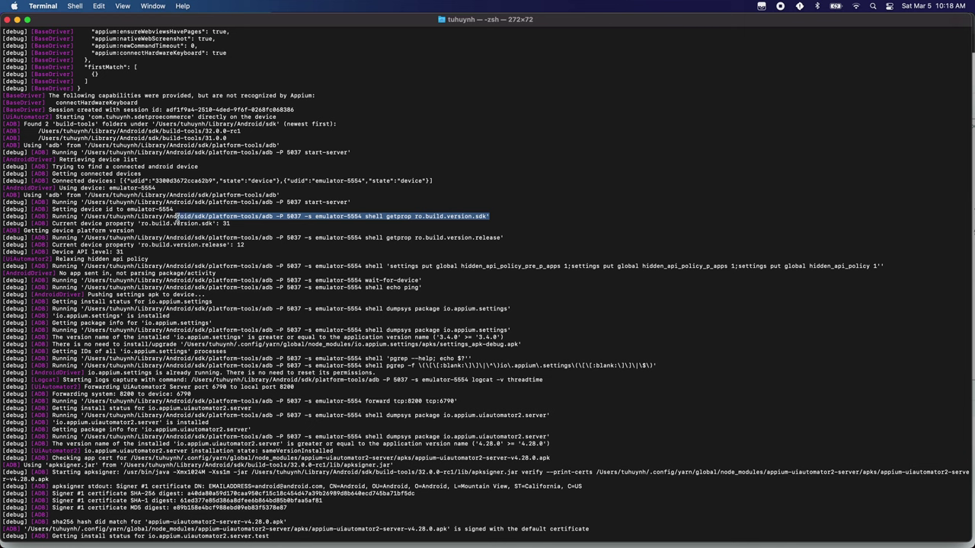
Step: Highlight the log line on the io.appium.settings install status, and look for the Appium Settings app in the emulator's app list
{"action": "left_click_drag", "start_coordinate": [109, 301], "coordinate": [217, 303]}
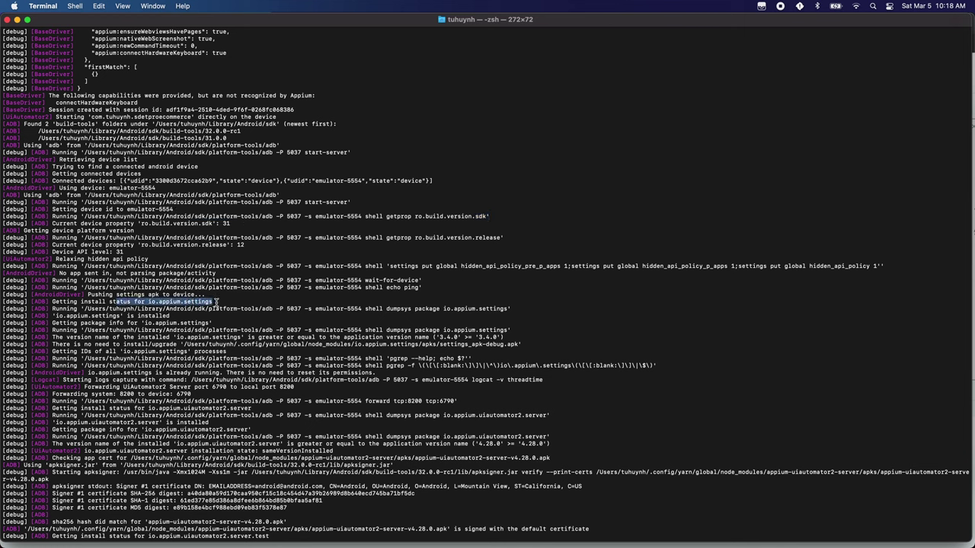
{"action": "left_click_drag", "start_coordinate": [53, 302], "coordinate": [217, 303]}
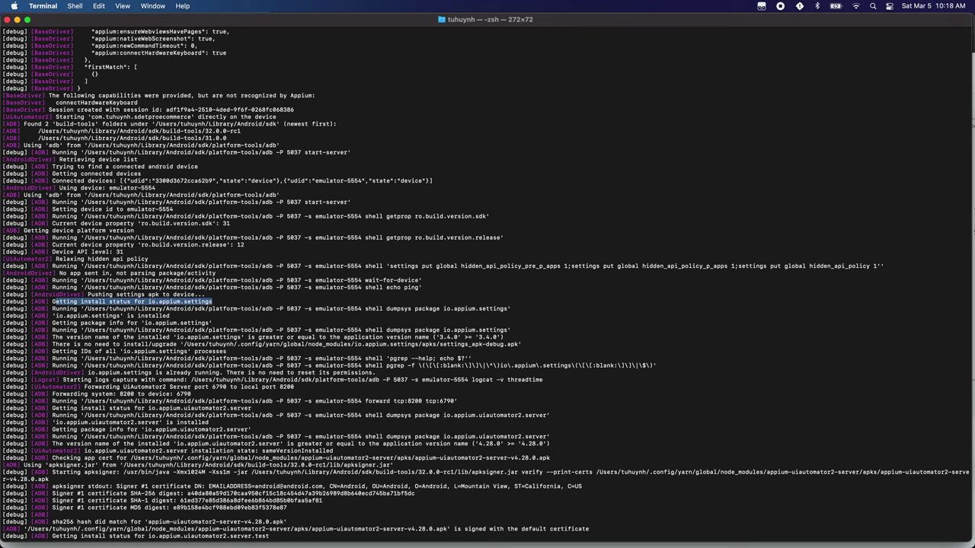
{"action": "key", "text": "super+Tab"}
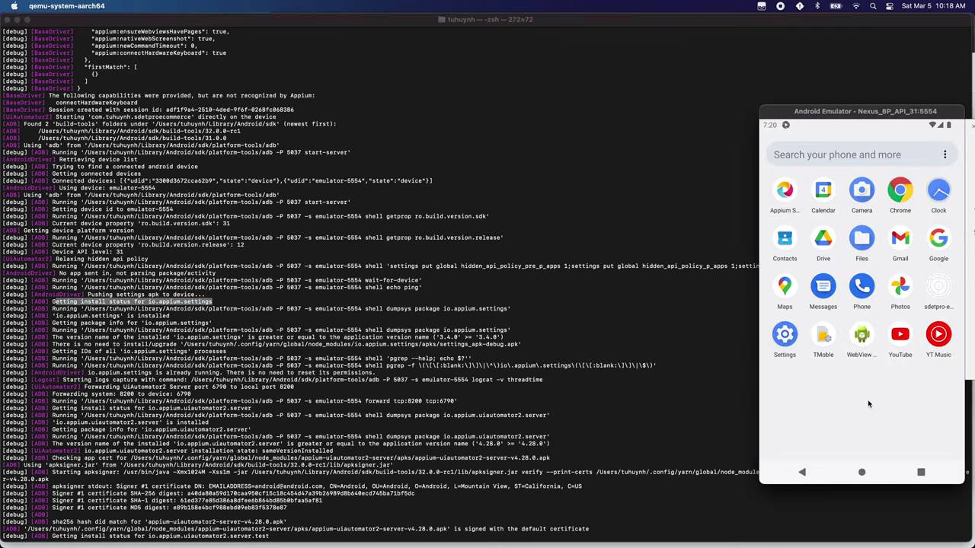
{"action": "left_click_drag", "start_coordinate": [885, 416], "coordinate": [884, 303]}
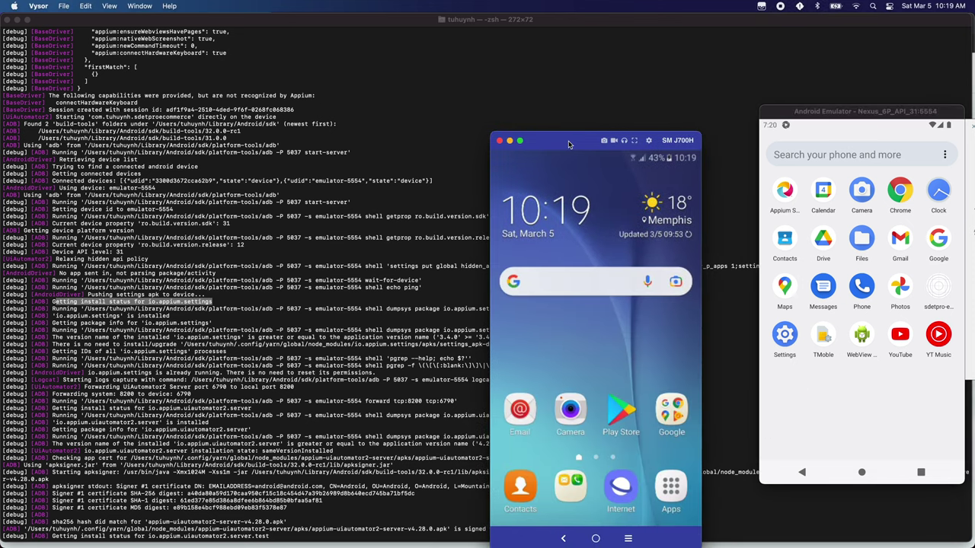
Step: Look for Appium Settings in the physical phone's app list in Vysor, and close the phone's mirror window
{"action": "left_click", "coordinate": [681, 493]}
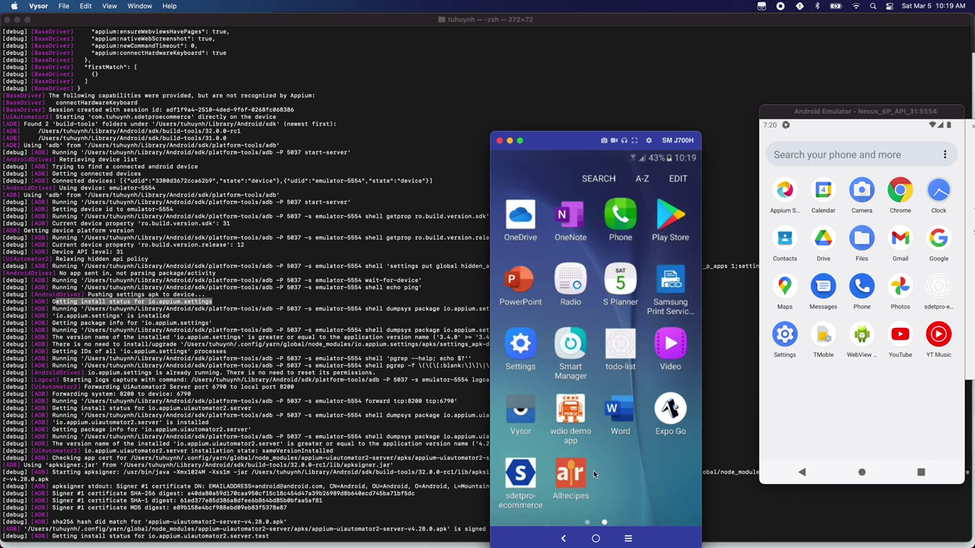
{"action": "left_click_drag", "start_coordinate": [572, 415], "coordinate": [695, 448]}
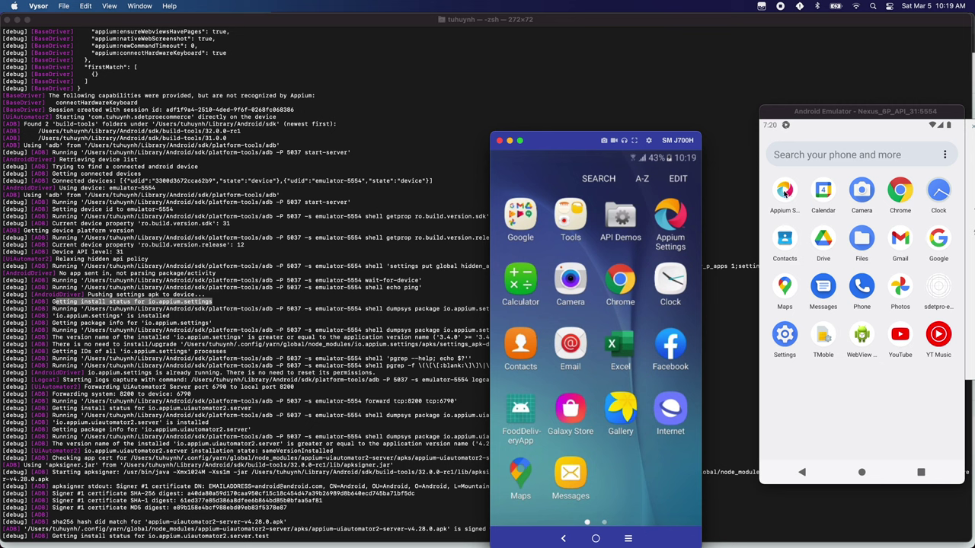
{"action": "left_click", "coordinate": [500, 140]}
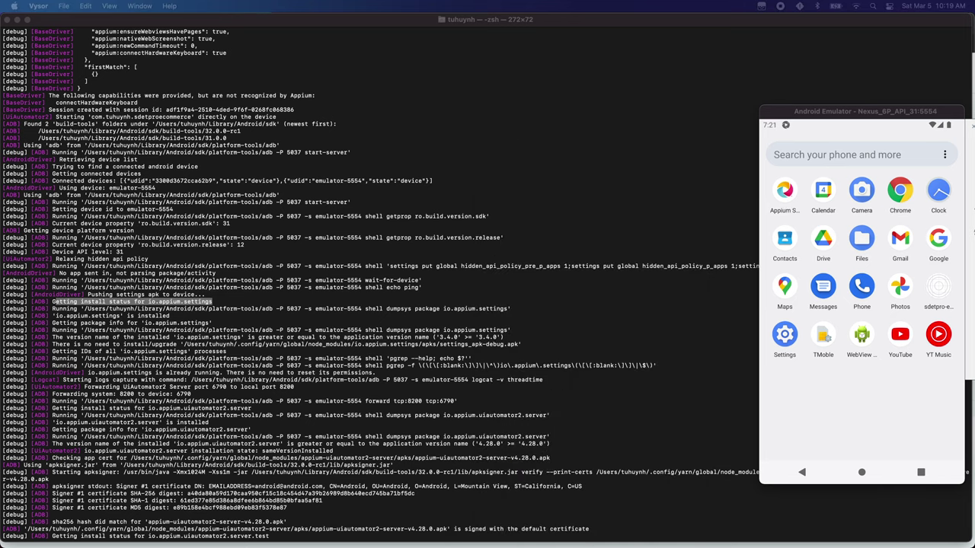
Step: Consult the Appium architecture diagram in Chrome, and highlight the forward tcp:8200 tcp:6790 command in the Terminal log
{"action": "key", "text": "super+Tab"}
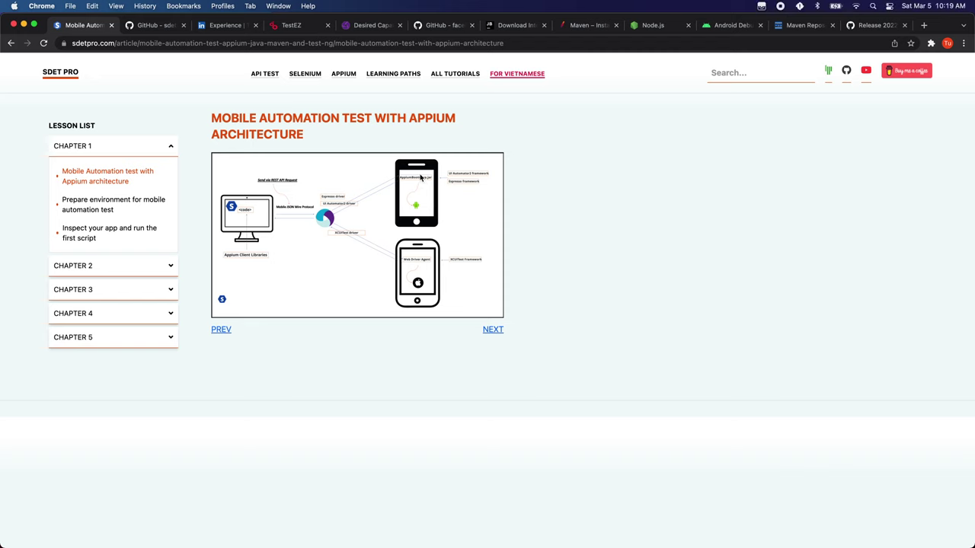
{"action": "key", "text": "super+Tab"}
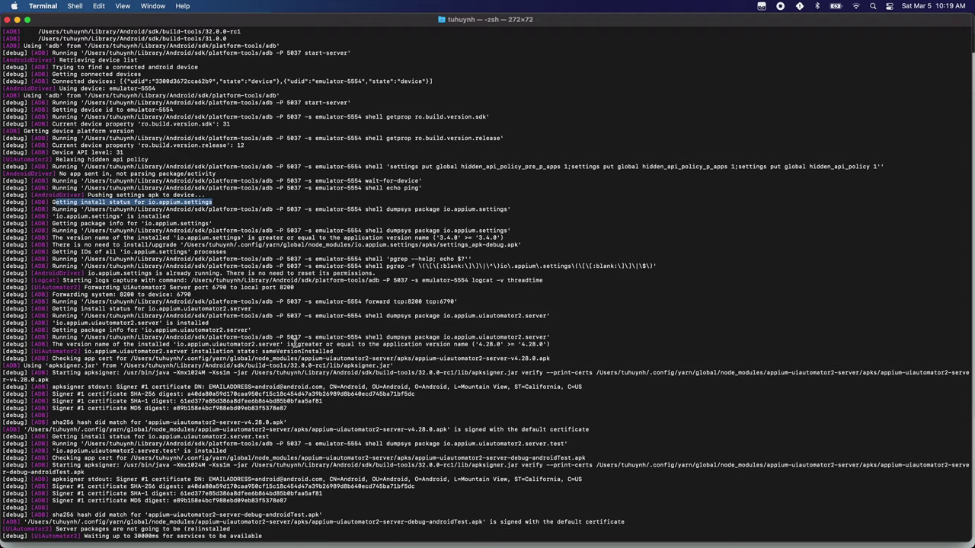
{"action": "left_click_drag", "start_coordinate": [366, 309], "coordinate": [452, 300]}
{"action": "left_click", "coordinate": [453, 300]}
{"action": "left_click_drag", "start_coordinate": [366, 302], "coordinate": [473, 303]}
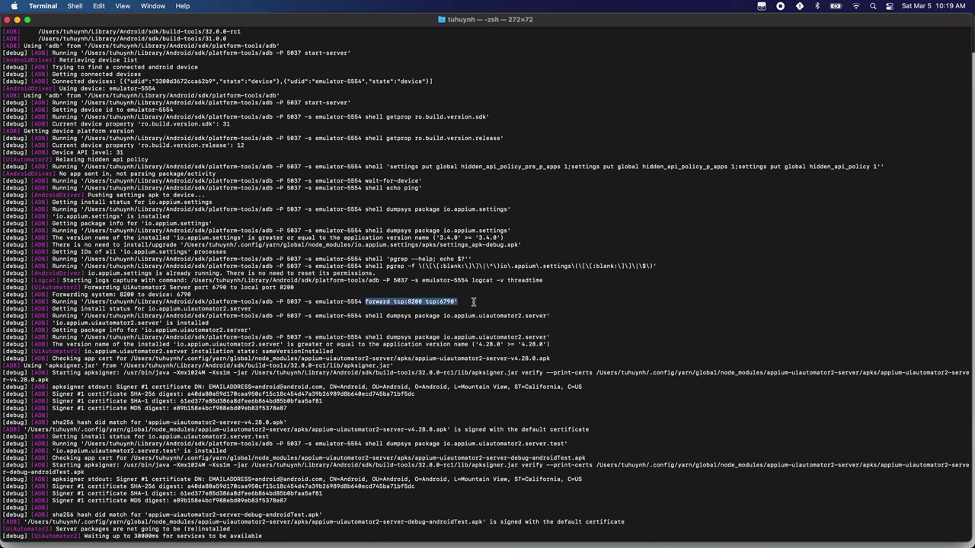
Step: Highlight the log line about forwarding system port 8200 to device port 6790, picking out its parts and the whole line
{"action": "left_click_drag", "start_coordinate": [51, 295], "coordinate": [192, 295]}
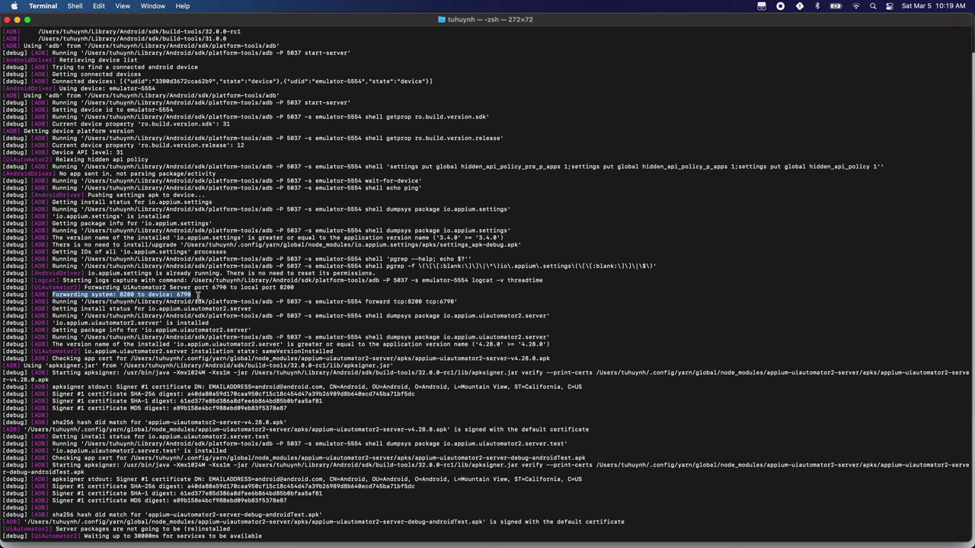
{"action": "left_click", "coordinate": [197, 297]}
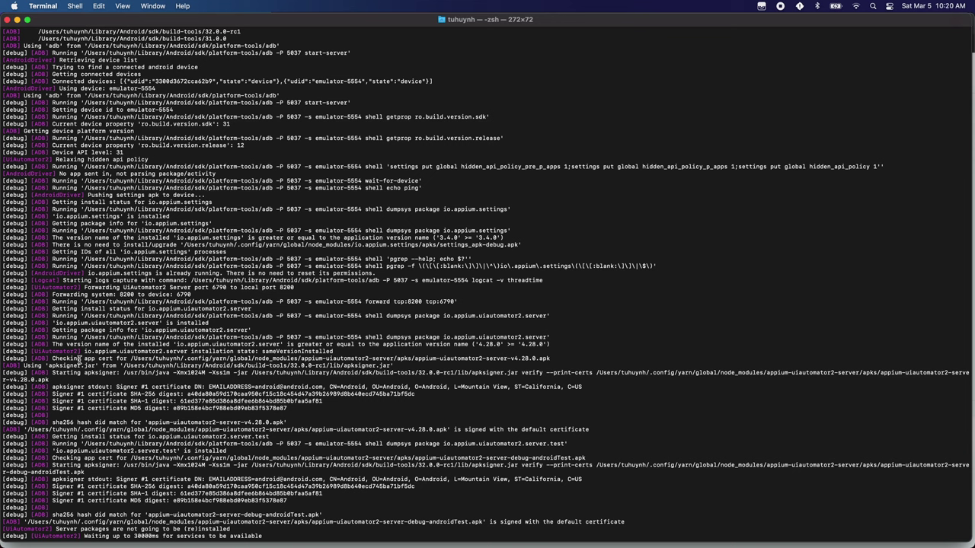
{"action": "double_click", "coordinate": [125, 294]}
{"action": "double_click", "coordinate": [161, 295]}
{"action": "double_click", "coordinate": [188, 294]}
{"action": "triple_click", "coordinate": [191, 294]}
{"action": "triple_click", "coordinate": [120, 294]}
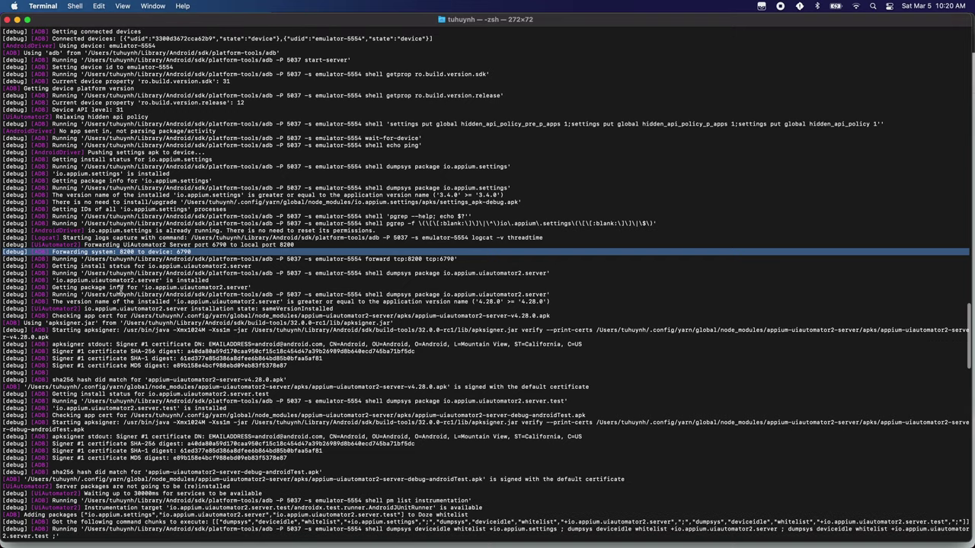
Step: Highlight the log entries for the uiautomator2 server install check, the app's dumpsys package command and the proxied GET /status request
{"action": "left_click_drag", "start_coordinate": [99, 282], "coordinate": [189, 281]}
{"action": "left_click", "coordinate": [184, 281]}
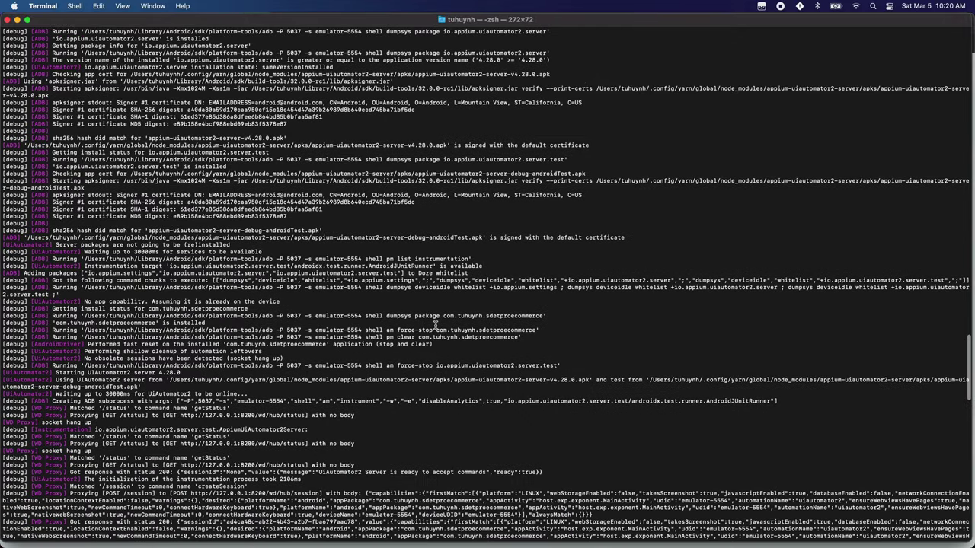
{"action": "left_click_drag", "start_coordinate": [375, 315], "coordinate": [558, 317]}
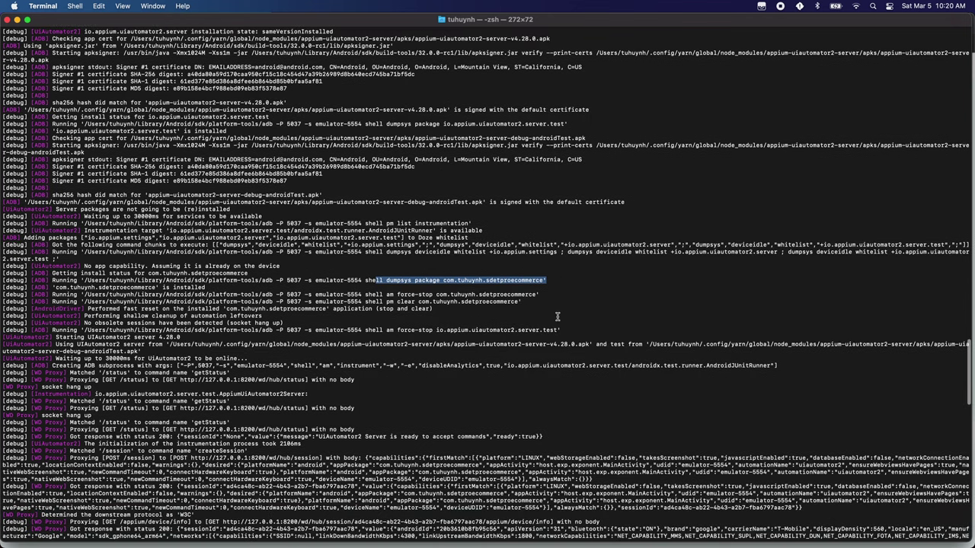
{"action": "left_click_drag", "start_coordinate": [82, 380], "coordinate": [223, 380]}
{"action": "left_click", "coordinate": [467, 378]}
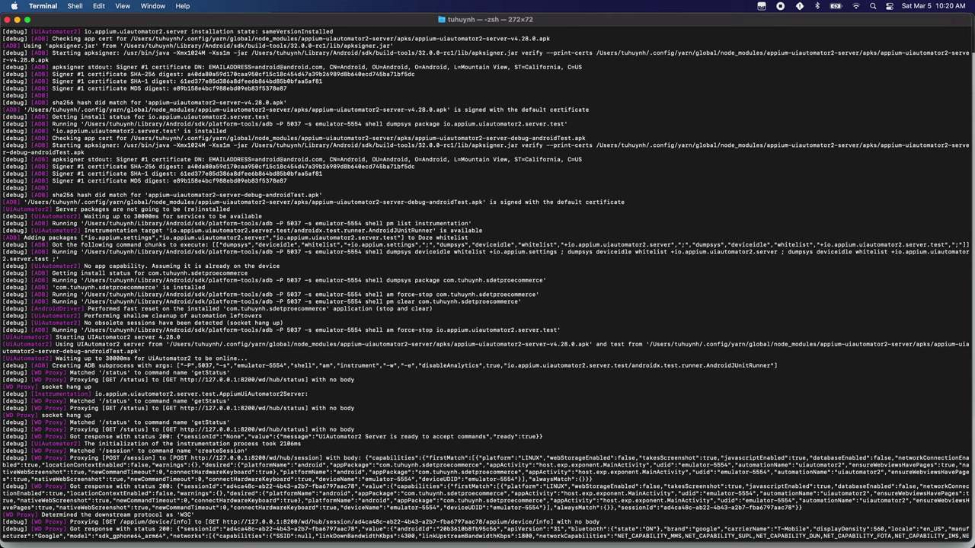
Step: Copy the activity name host.exp.exponent.MainActivity from the App info section of the sdetpro-shop-app GitHub README in Chrome
{"action": "key", "text": "super+Tab"}
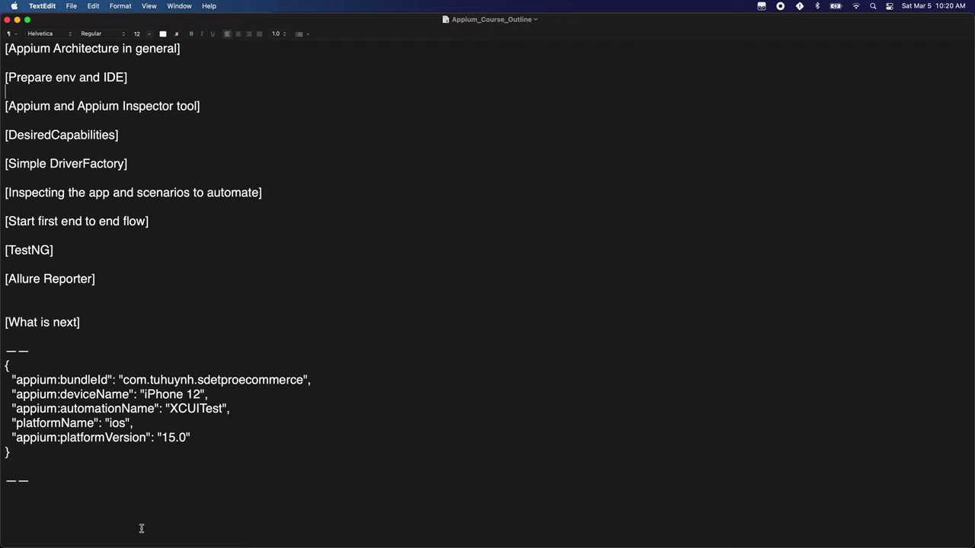
{"action": "key", "text": "super+Tab"}
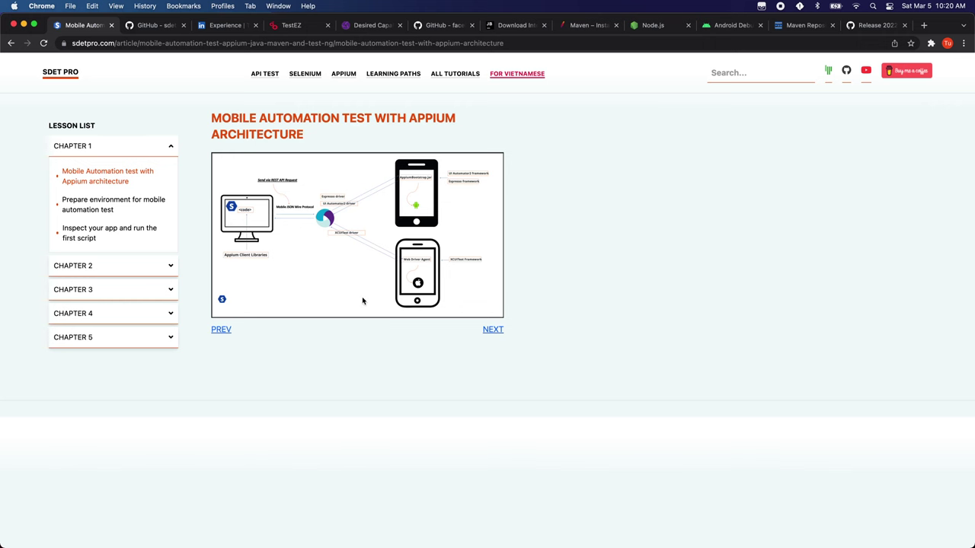
{"action": "left_click", "coordinate": [143, 29]}
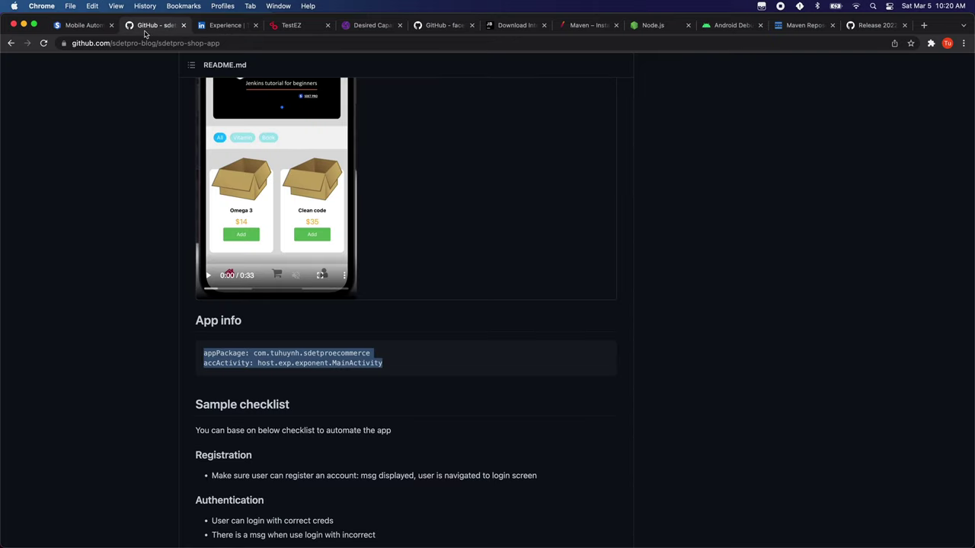
{"action": "left_click", "coordinate": [288, 376]}
{"action": "left_click_drag", "start_coordinate": [259, 364], "coordinate": [384, 365]}
{"action": "key", "text": "super+c"}
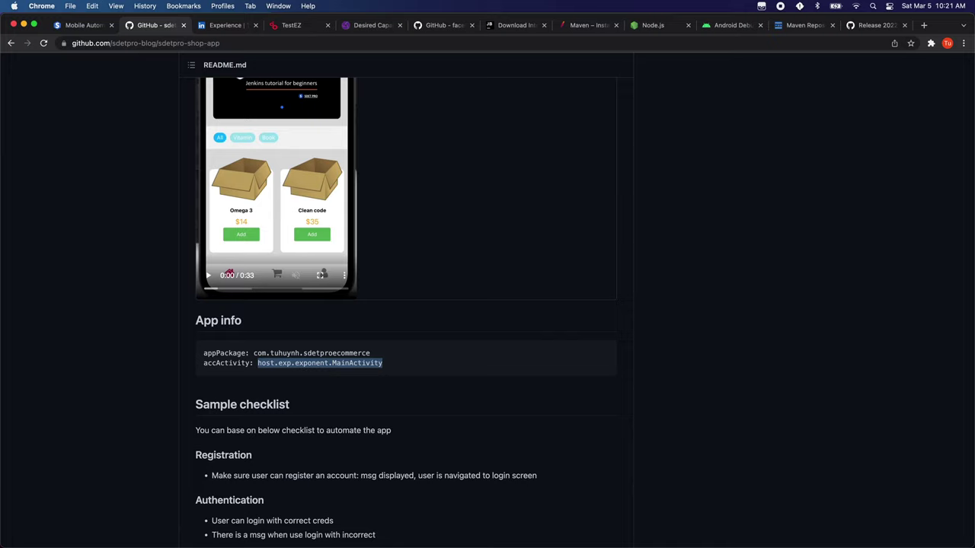
Step: Search the Appium log in Terminal for host.exp.exponent.MainActivity
{"action": "key", "text": "super+Tab"}
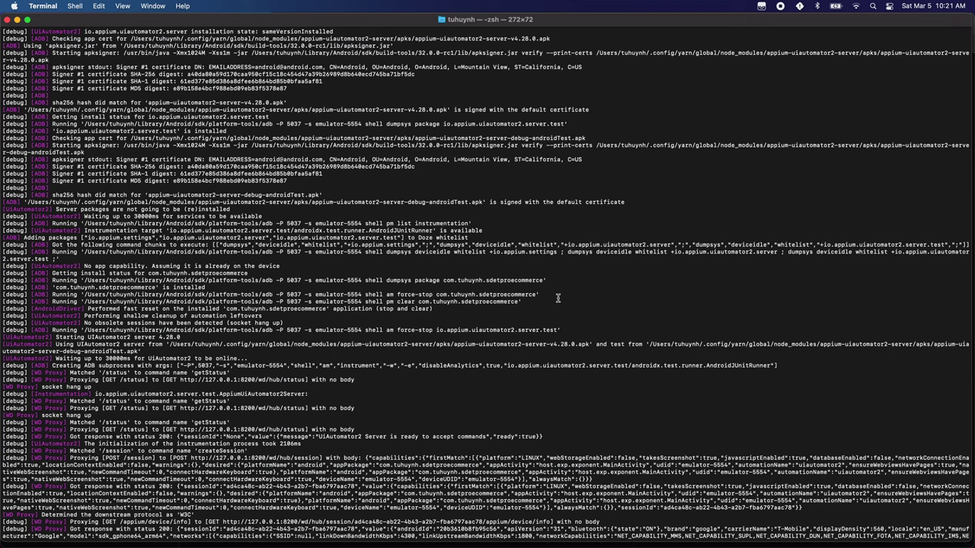
{"action": "key", "text": "super+f"}
{"action": "key", "text": "super+v"}
{"action": "key", "text": "Return"}
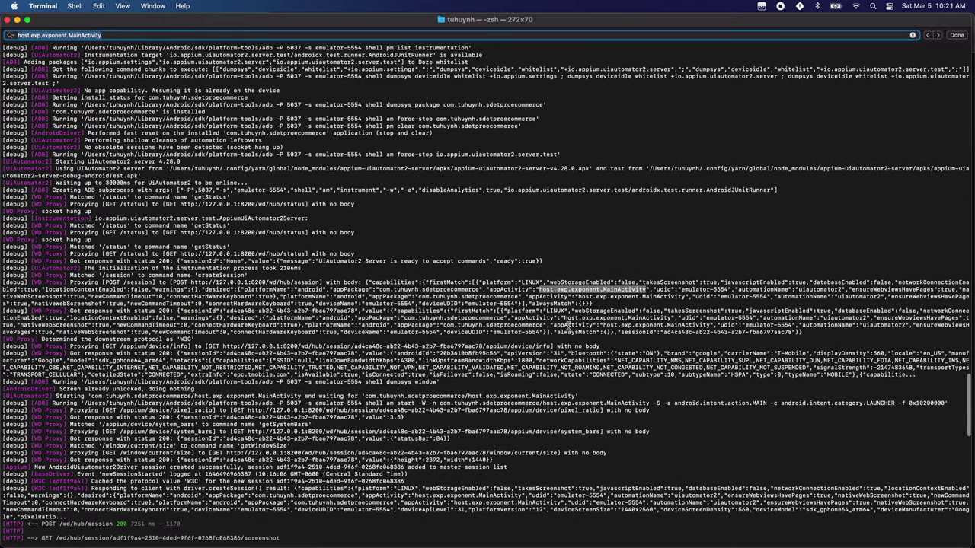
Step: Highlight the POST /session request, the entries starting the app's MainActivity, and the session creation response in the log
{"action": "triple_click", "coordinate": [555, 290]}
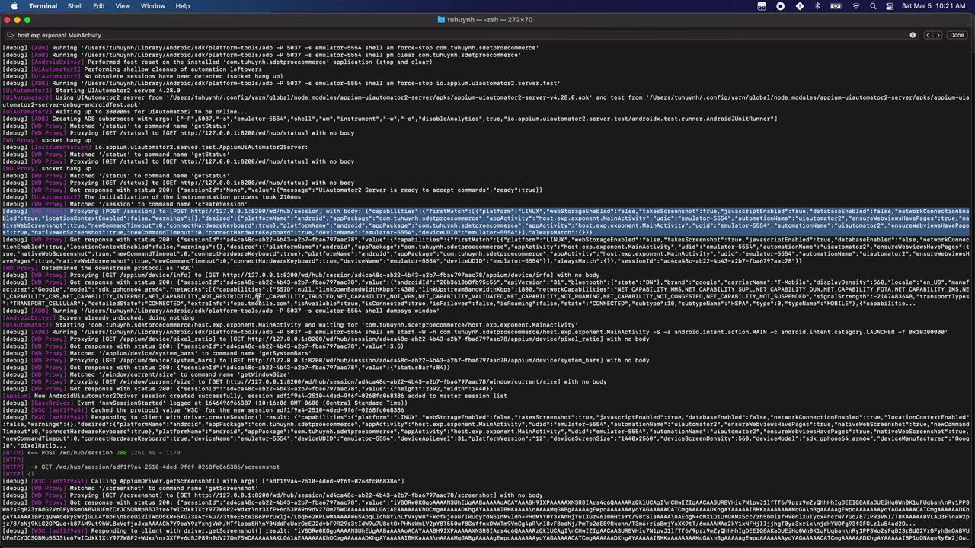
{"action": "left_click_drag", "start_coordinate": [225, 326], "coordinate": [326, 358]}
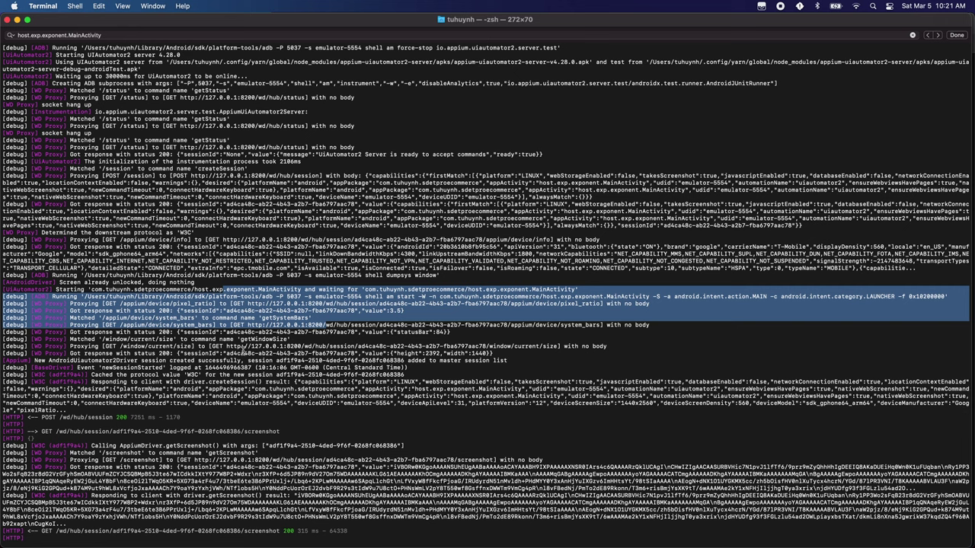
{"action": "left_click_drag", "start_coordinate": [175, 333], "coordinate": [359, 403]}
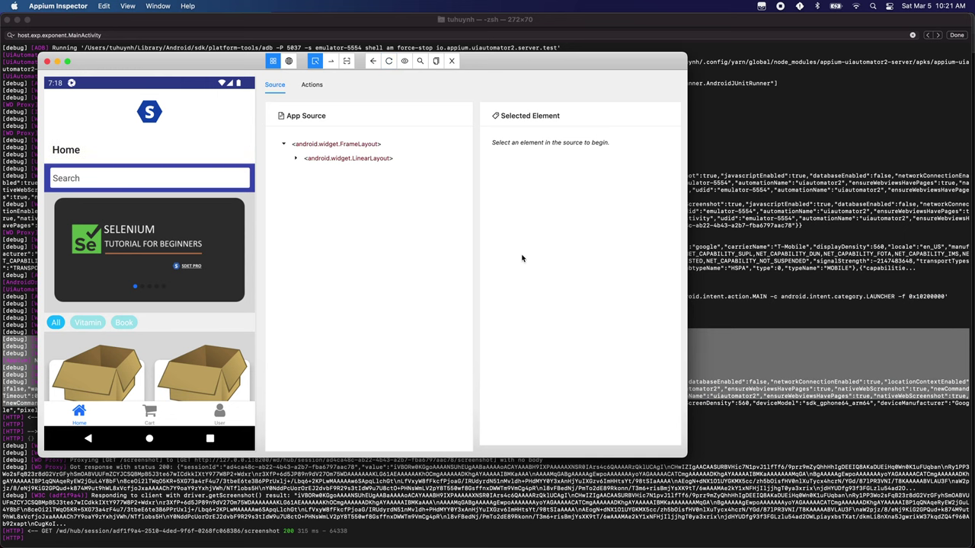
Step: Stop the running Appium server in Terminal and restore the window to its smaller size
{"action": "left_click", "coordinate": [786, 330]}
{"action": "key", "text": "ctrl+c"}
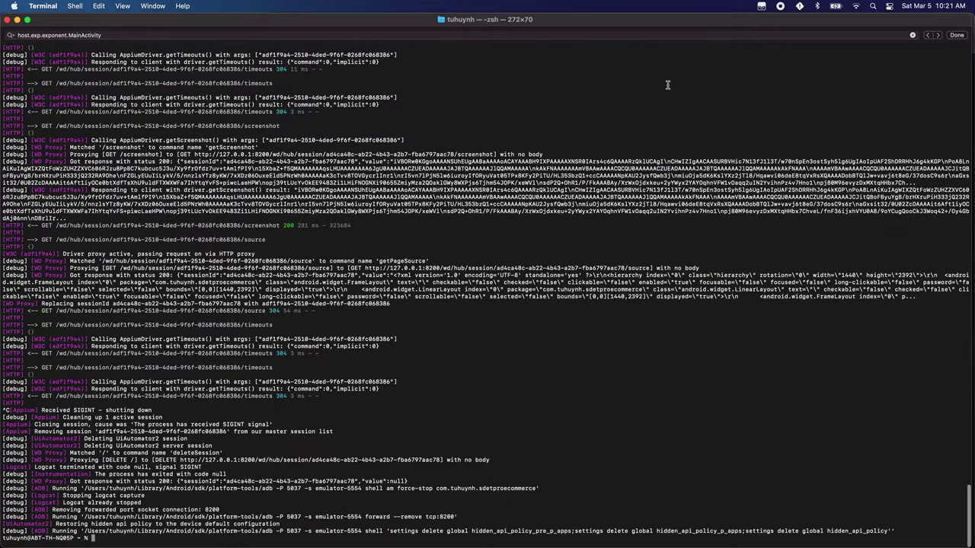
{"action": "double_click", "coordinate": [677, 21]}
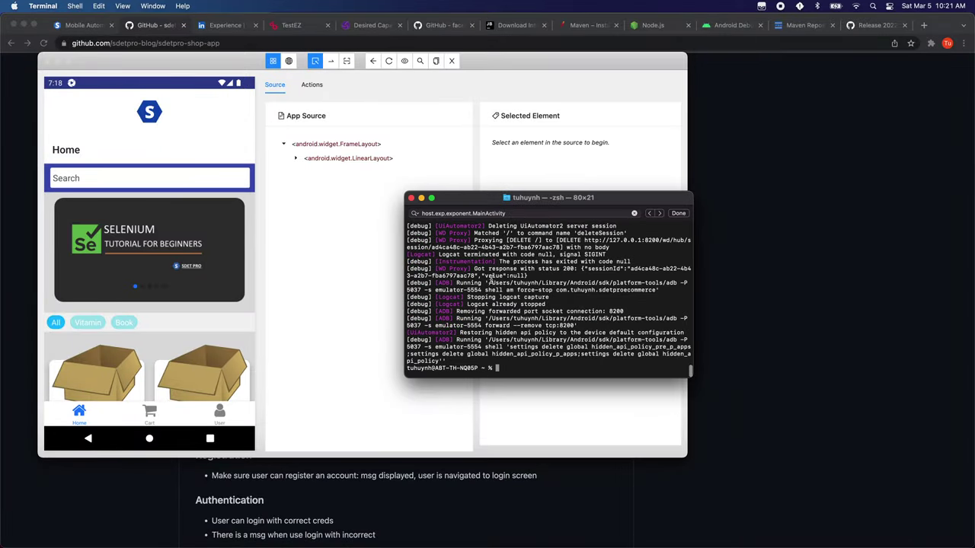
Step: Quit the session in Appium Inspector and restart the server in Terminal with the command appium
{"action": "left_click", "coordinate": [502, 65]}
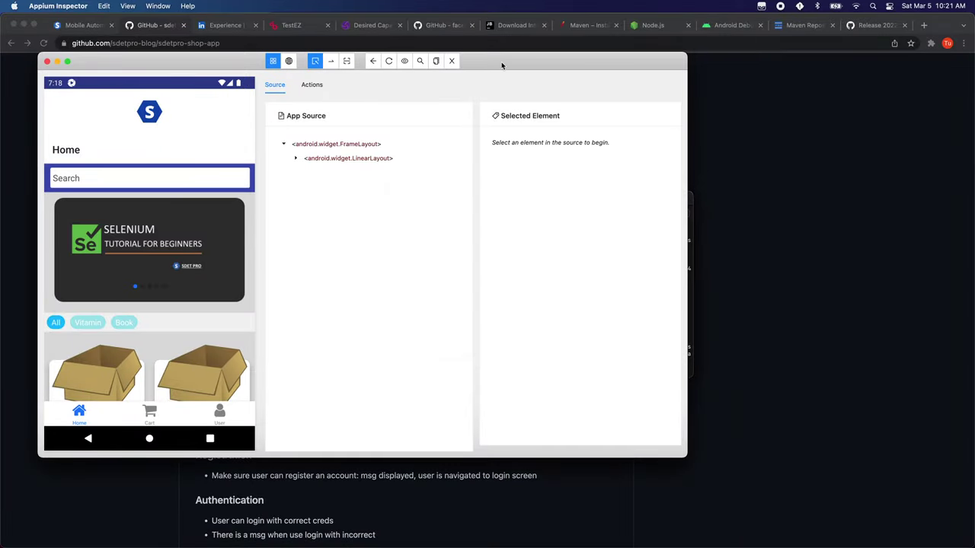
{"action": "left_click", "coordinate": [452, 61]}
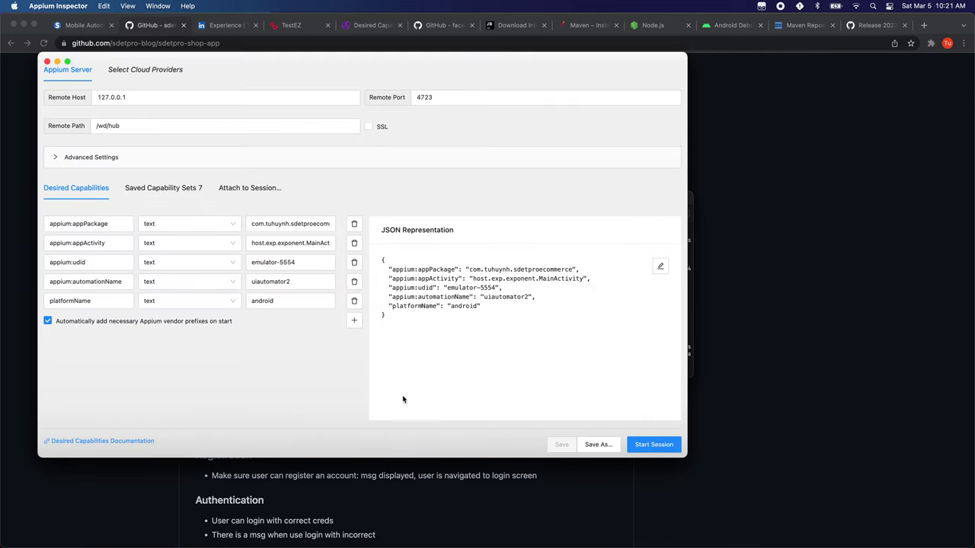
{"action": "key", "text": "super+Tab"}
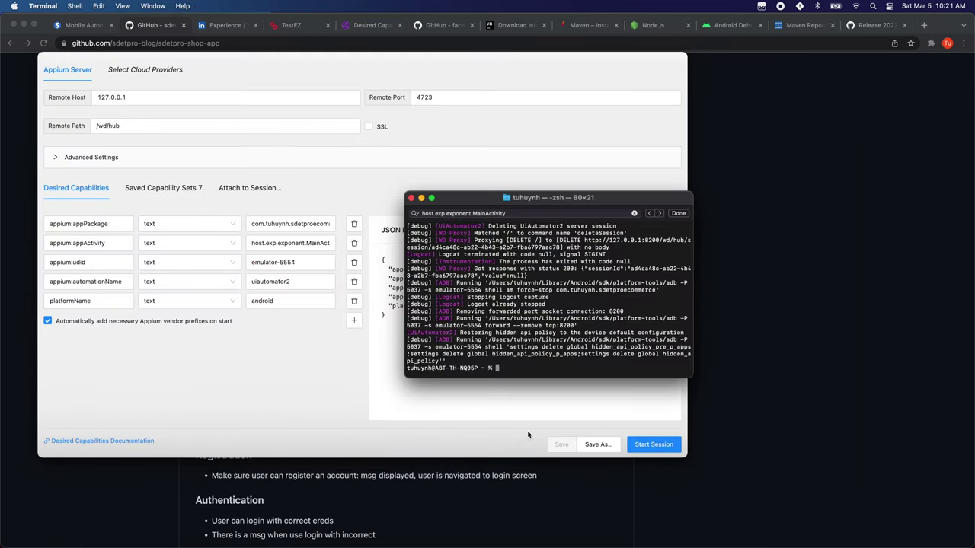
{"action": "type", "text": "appium"}
{"action": "key", "text": "Return"}
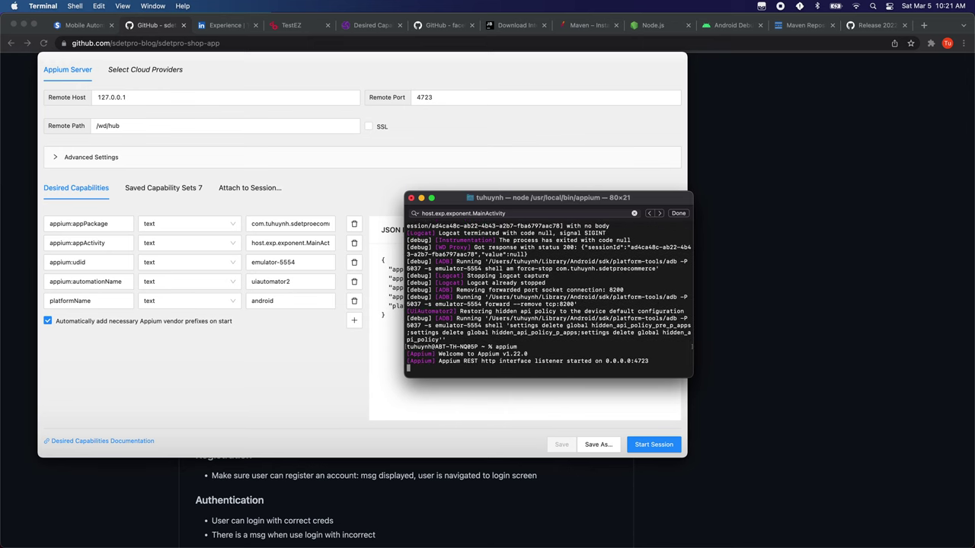
Step: Start a new Appium Inspector session with the current capabilities and move the Terminal log window up beside the Inspector
{"action": "left_click", "coordinate": [387, 184]}
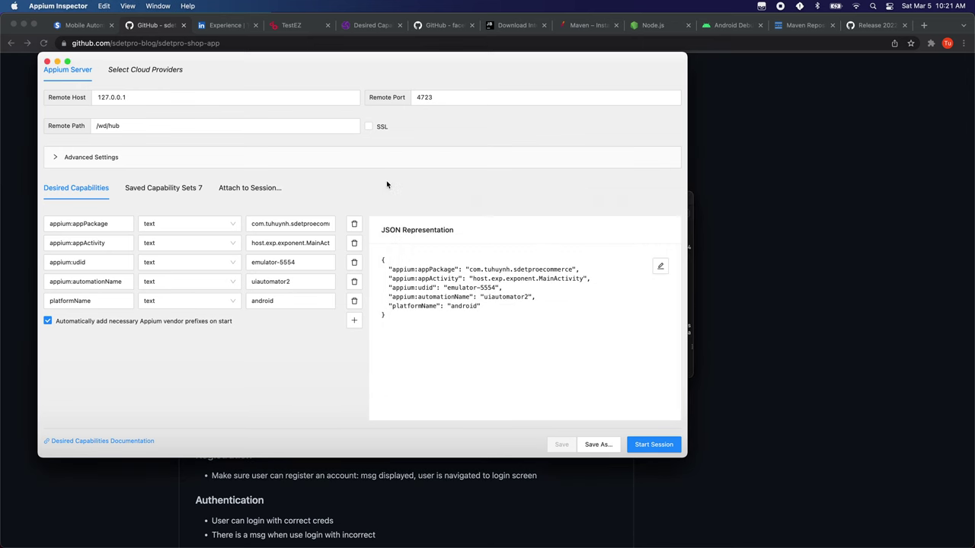
{"action": "left_click", "coordinate": [648, 449]}
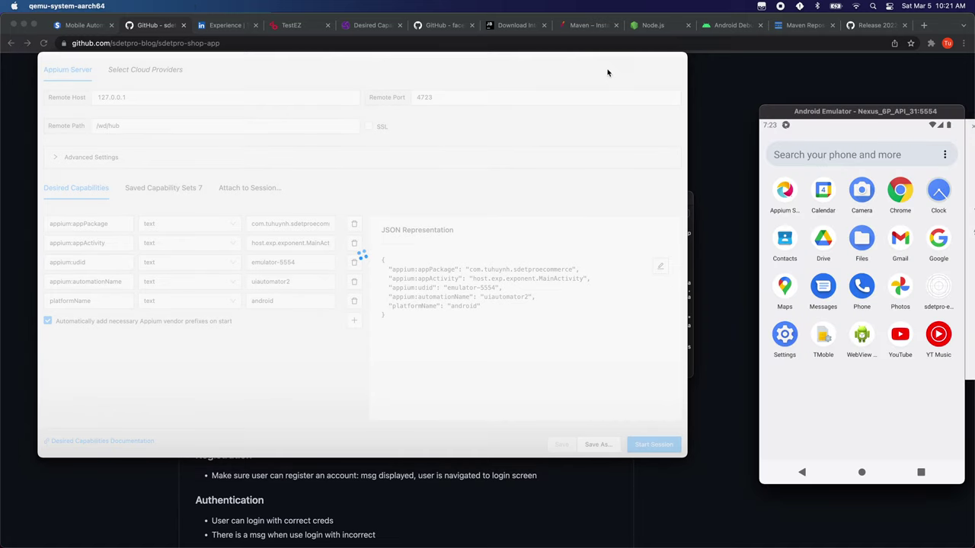
{"action": "left_click_drag", "start_coordinate": [607, 69], "coordinate": [538, 48]}
{"action": "left_click", "coordinate": [661, 199]}
{"action": "left_click_drag", "start_coordinate": [661, 200], "coordinate": [784, 55]}
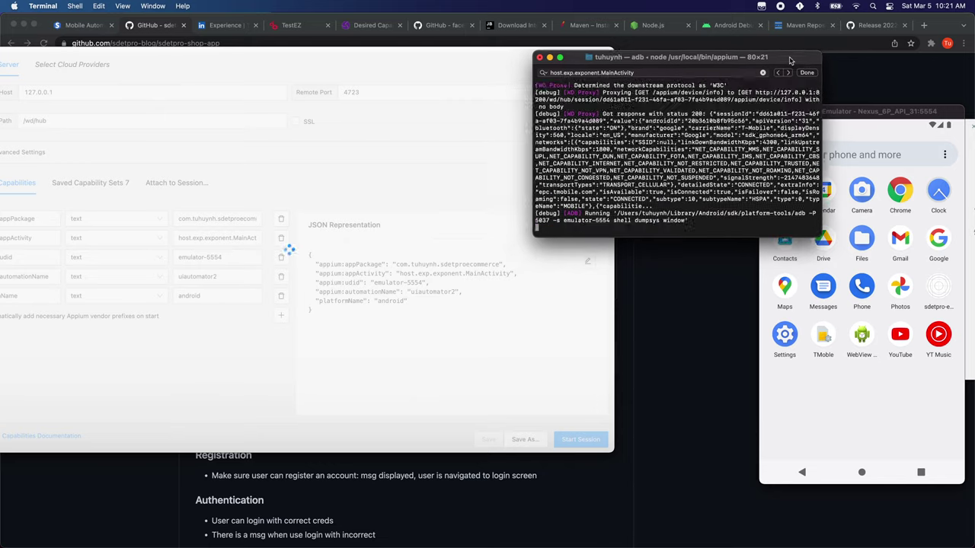
{"action": "left_click", "coordinate": [420, 57]}
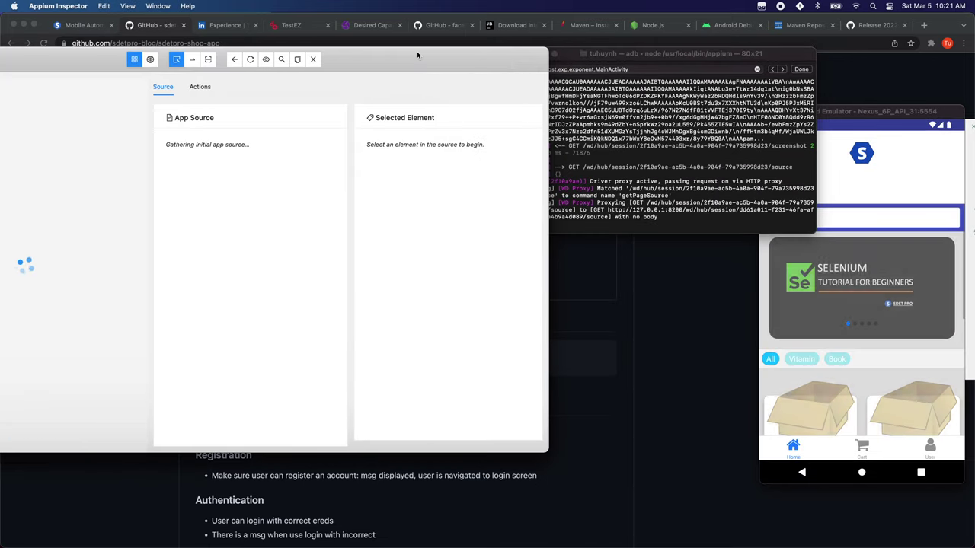
{"action": "left_click_drag", "start_coordinate": [619, 52], "coordinate": [652, 48]}
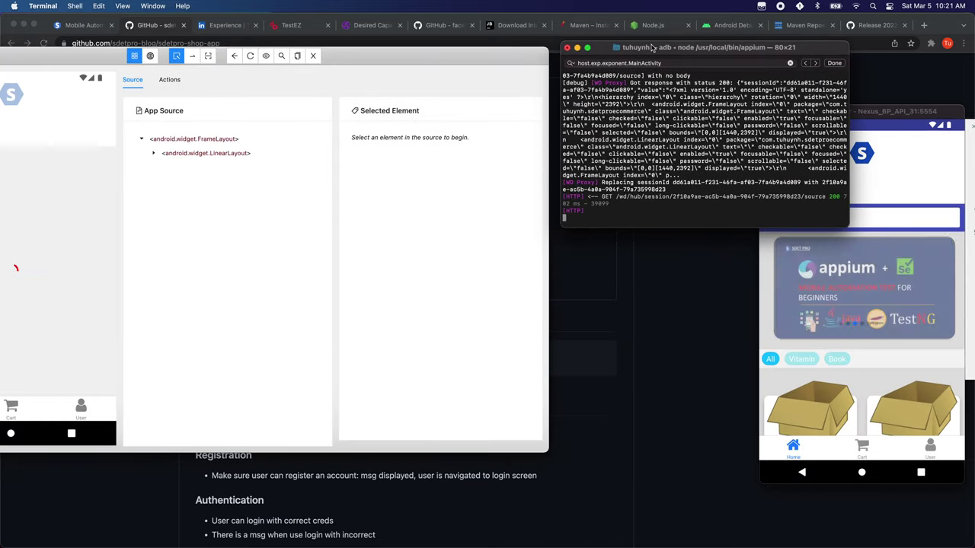
Step: Arrange the Inspector and emulator windows so both app screens are visible, and refresh the Inspector's source and screenshot
{"action": "left_click", "coordinate": [390, 59]}
{"action": "left_click_drag", "start_coordinate": [389, 56], "coordinate": [530, 96]}
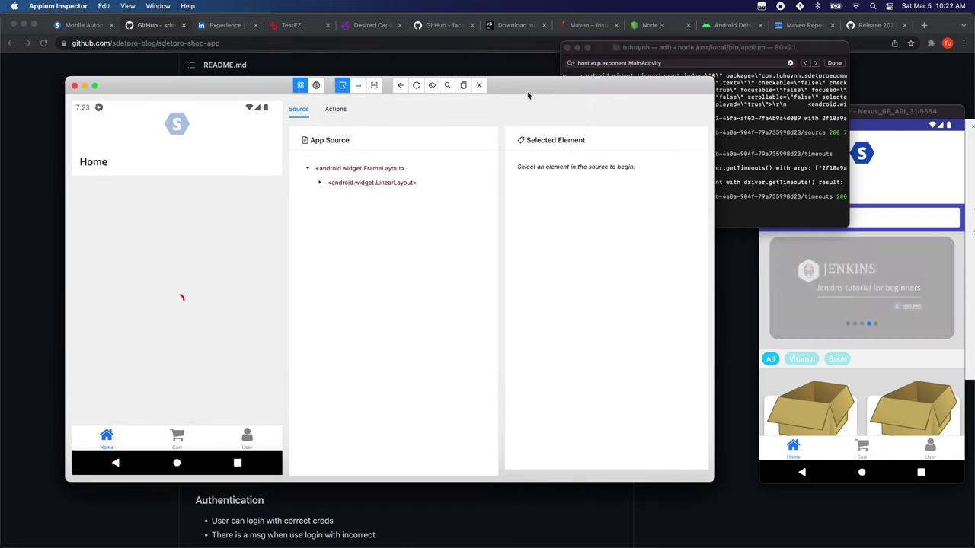
{"action": "left_click", "coordinate": [661, 49]}
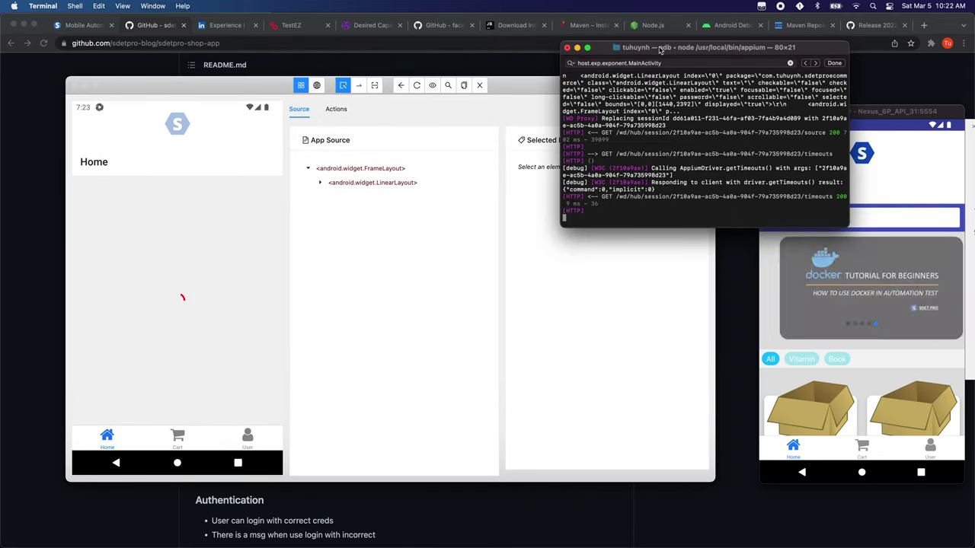
{"action": "left_click_drag", "start_coordinate": [884, 117], "coordinate": [857, 78]}
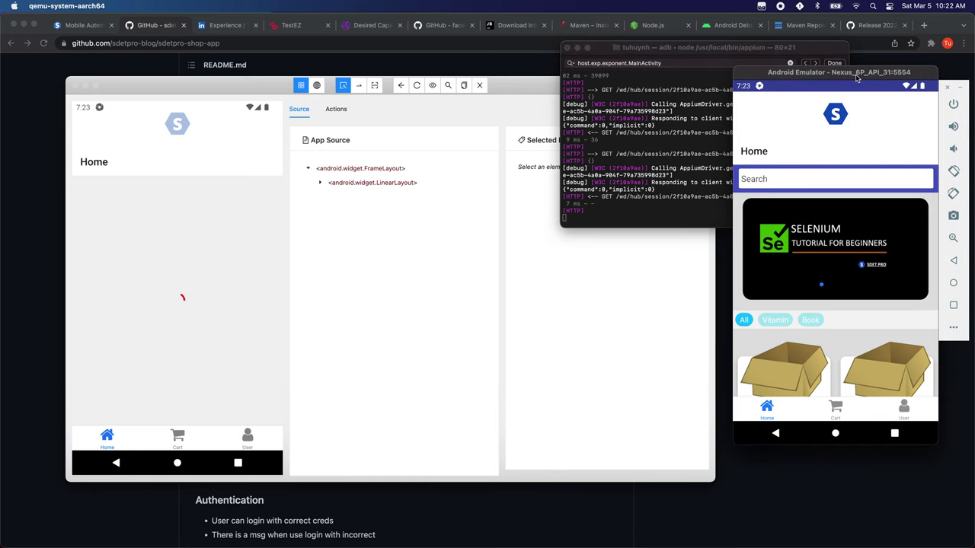
{"action": "left_click", "coordinate": [507, 93]}
{"action": "left_click", "coordinate": [415, 87]}
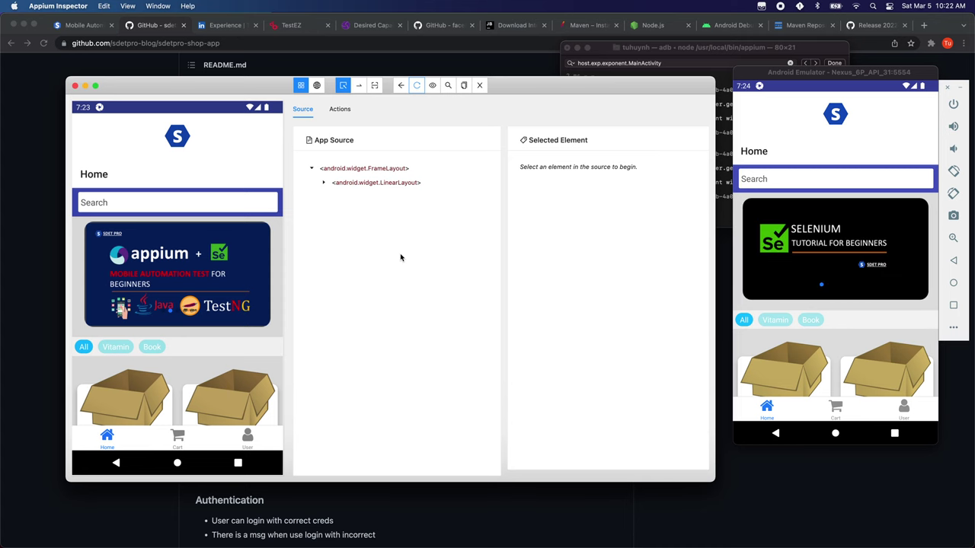
Step: Inspect the User tab's container, icon and text label in the app screenshot, ending with the userIcon container selected
{"action": "left_click", "coordinate": [239, 443]}
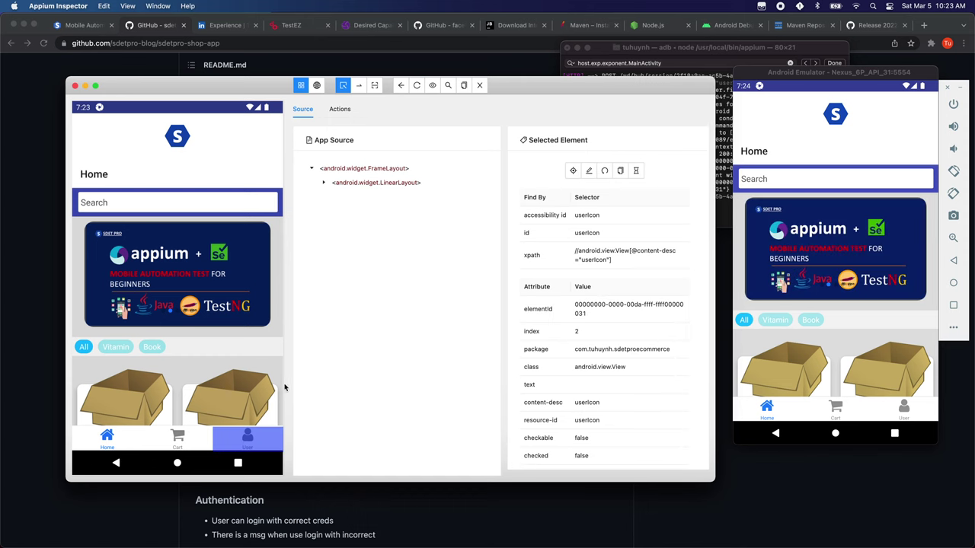
{"action": "left_click", "coordinate": [246, 439]}
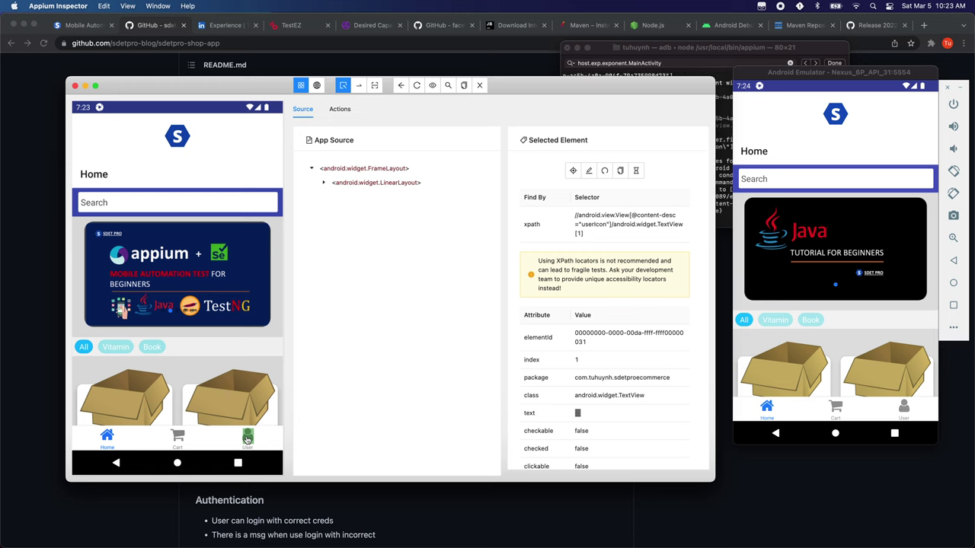
{"action": "left_click", "coordinate": [242, 446]}
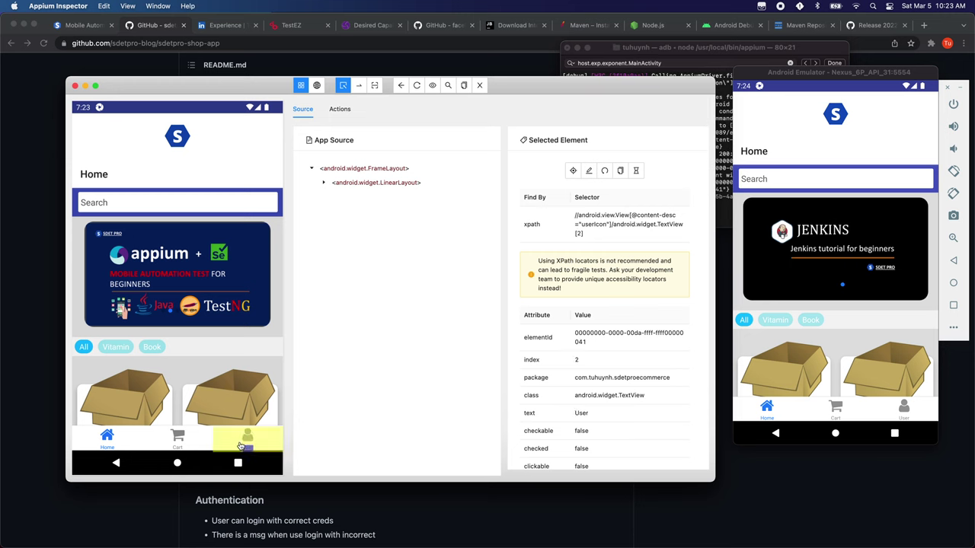
{"action": "left_click", "coordinate": [243, 443]}
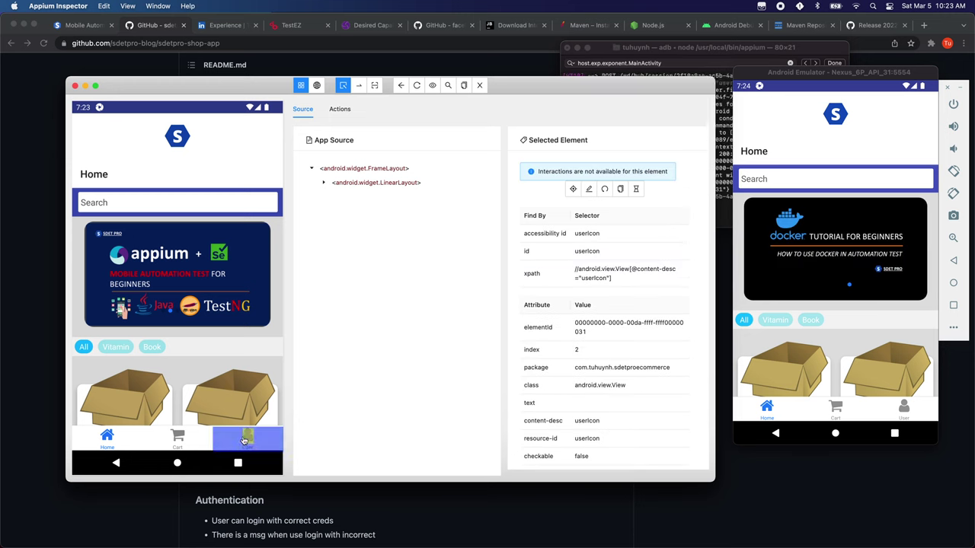
{"action": "left_click", "coordinate": [243, 440]}
{"action": "left_click", "coordinate": [238, 441]}
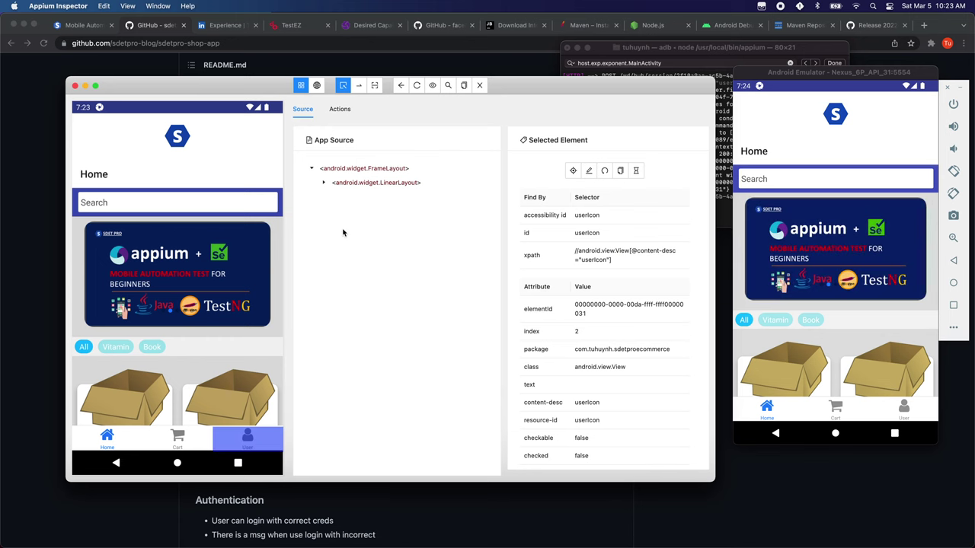
Step: Expand the App Source tree from the top LinearLayout through the nested FrameLayouts and inspect the logo's ImageView
{"action": "left_click", "coordinate": [324, 183]}
{"action": "left_click", "coordinate": [358, 197]}
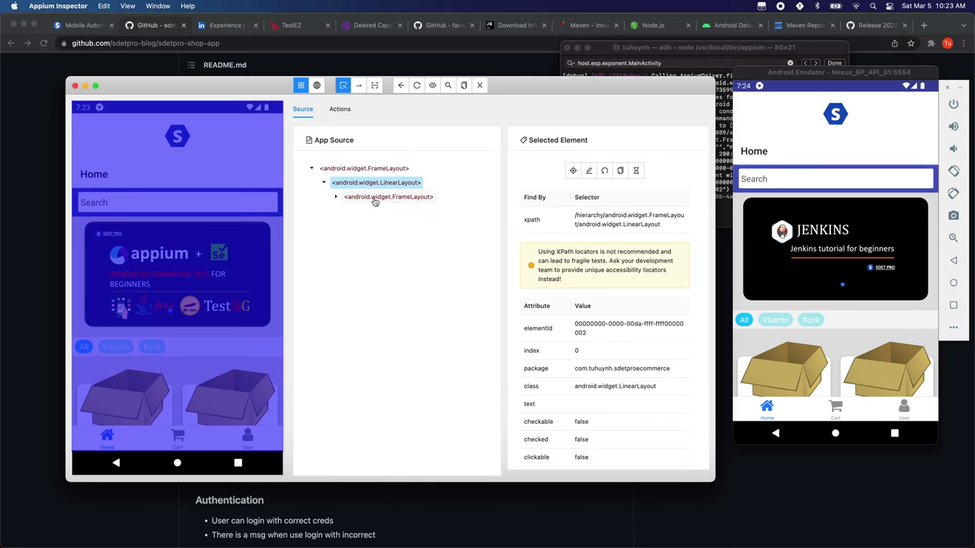
{"action": "left_click", "coordinate": [335, 196]}
{"action": "left_click", "coordinate": [347, 211]}
{"action": "left_click", "coordinate": [360, 238]}
{"action": "left_click", "coordinate": [373, 264]}
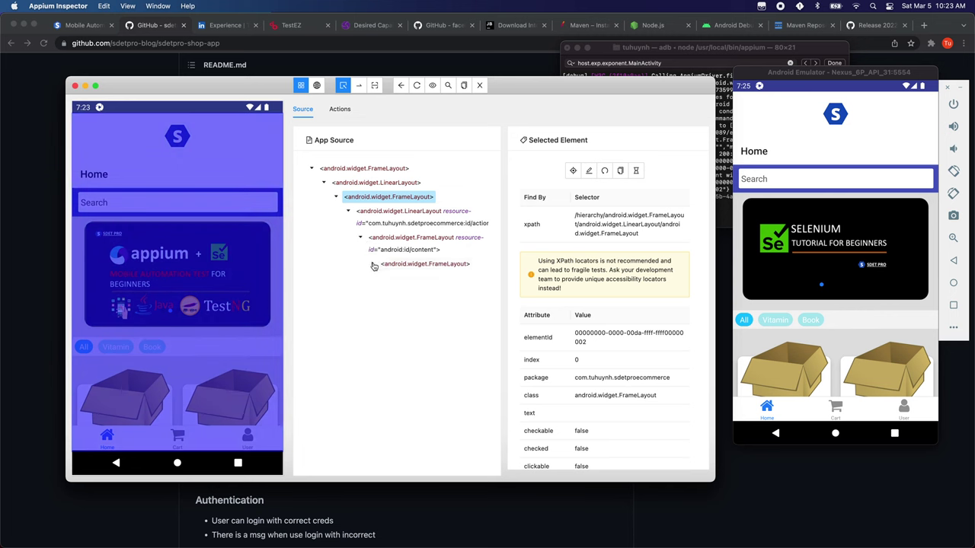
{"action": "left_click", "coordinate": [385, 278]}
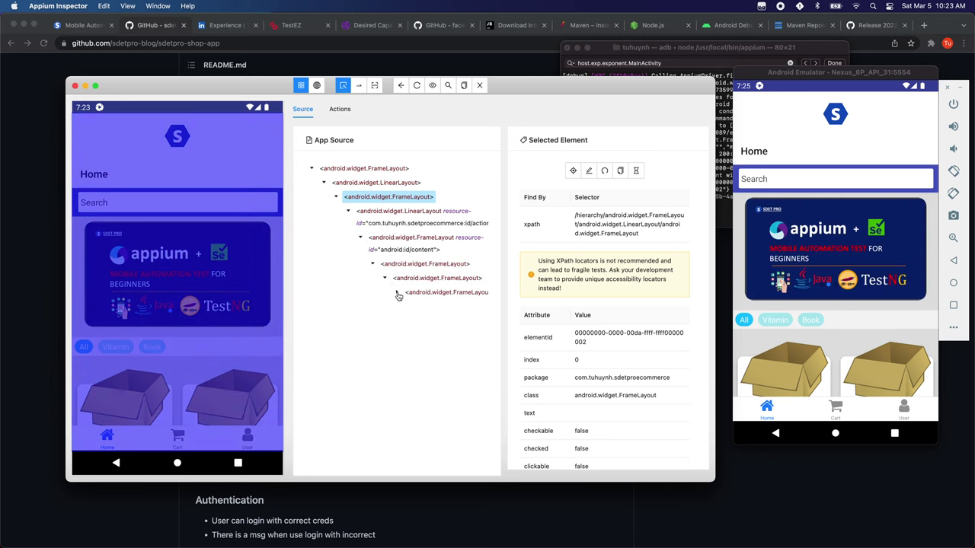
{"action": "left_click", "coordinate": [397, 293]}
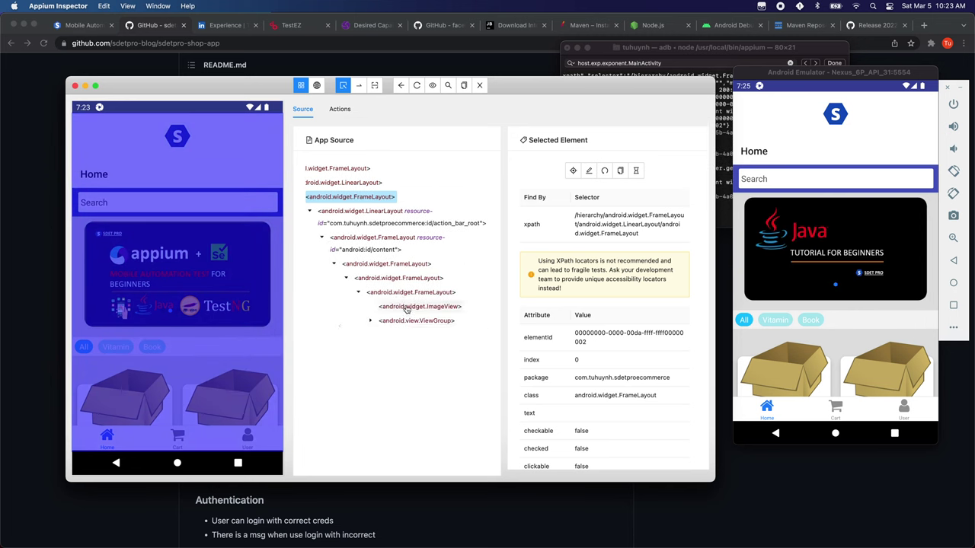
{"action": "left_click", "coordinate": [411, 307]}
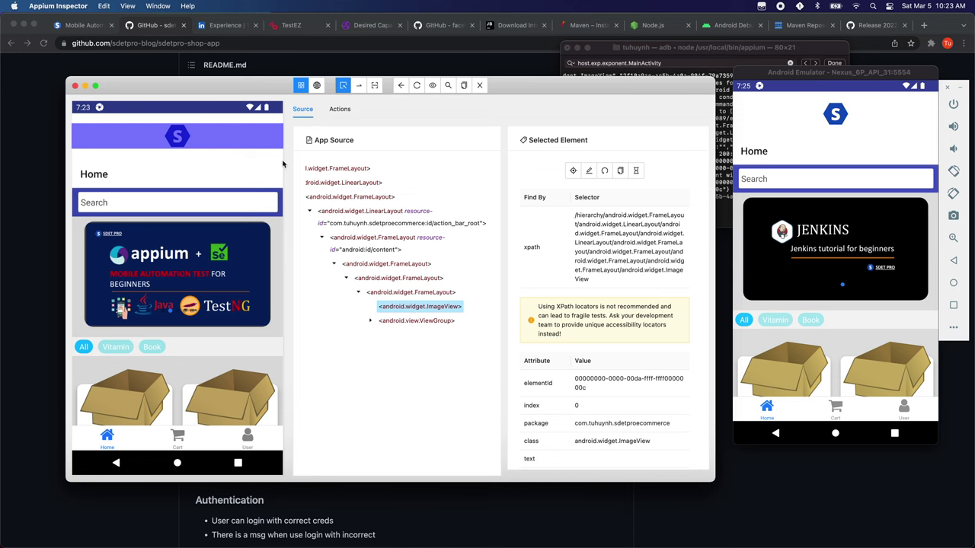
Step: Expand the ViewGroup branches in the source tree down to the navigation bar's View and its homeIcon, cartIcon and userIcon children
{"action": "left_click", "coordinate": [372, 323]}
{"action": "left_click", "coordinate": [372, 325]}
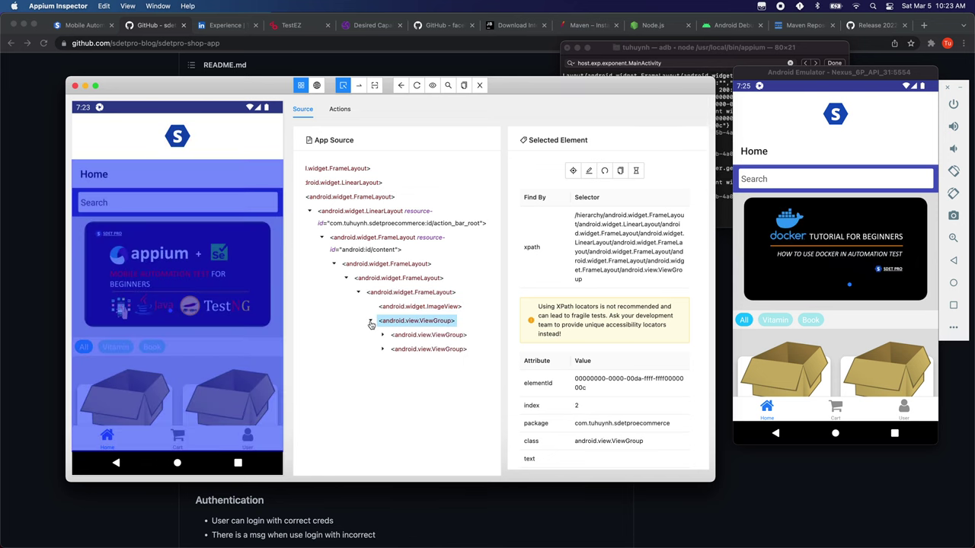
{"action": "left_click", "coordinate": [404, 335]}
{"action": "left_click", "coordinate": [382, 349]}
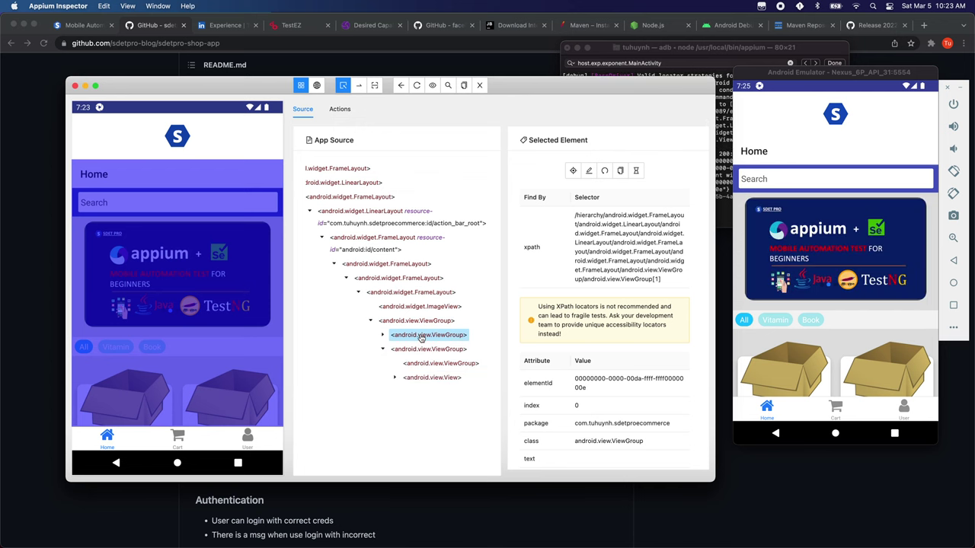
{"action": "left_click", "coordinate": [424, 377]}
{"action": "left_click", "coordinate": [396, 380]}
{"action": "scroll", "coordinate": [396, 380], "scroll_direction": "down", "scroll_amount": 3}
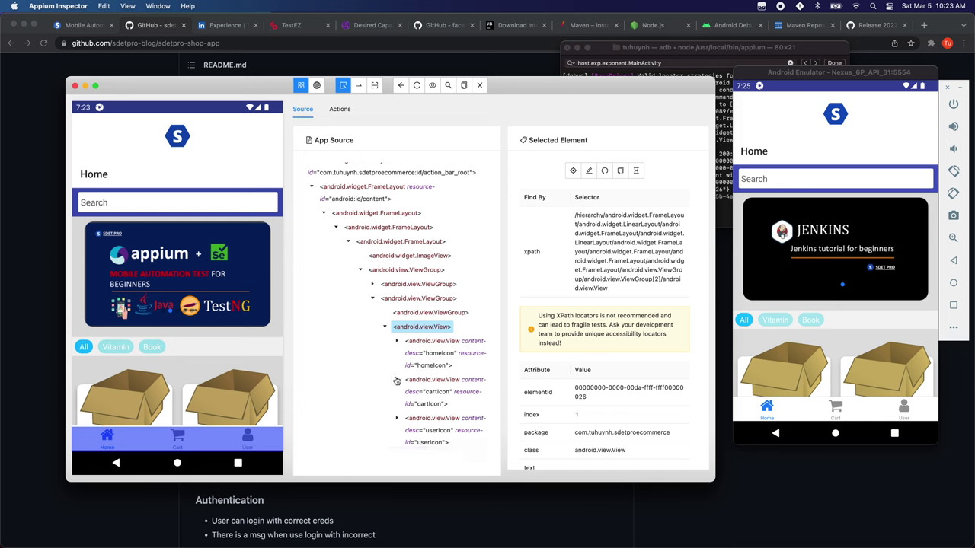
Step: Inspect the homeIcon and userIcon nodes and userIcon's two child TextViews in the source tree, ending with userIcon selected
{"action": "left_click", "coordinate": [440, 398]}
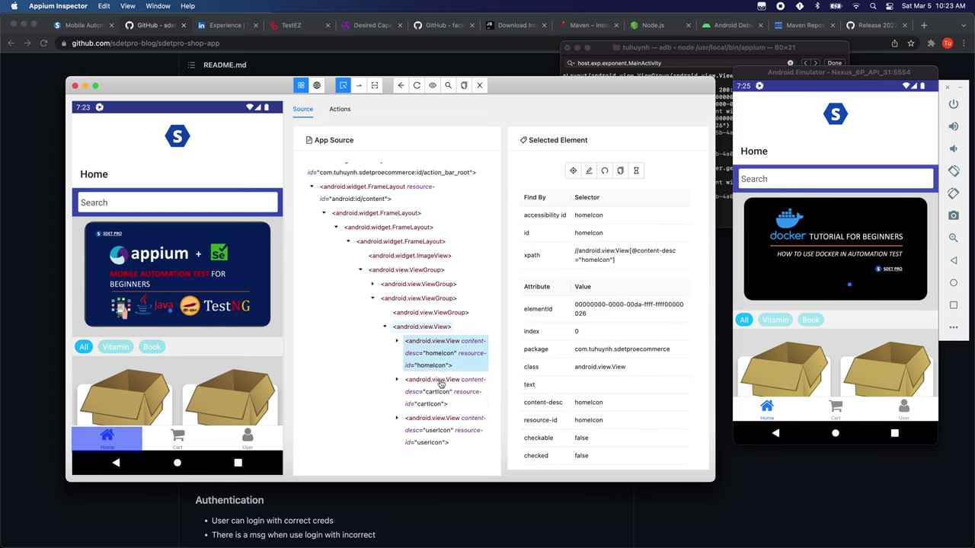
{"action": "left_click", "coordinate": [436, 446]}
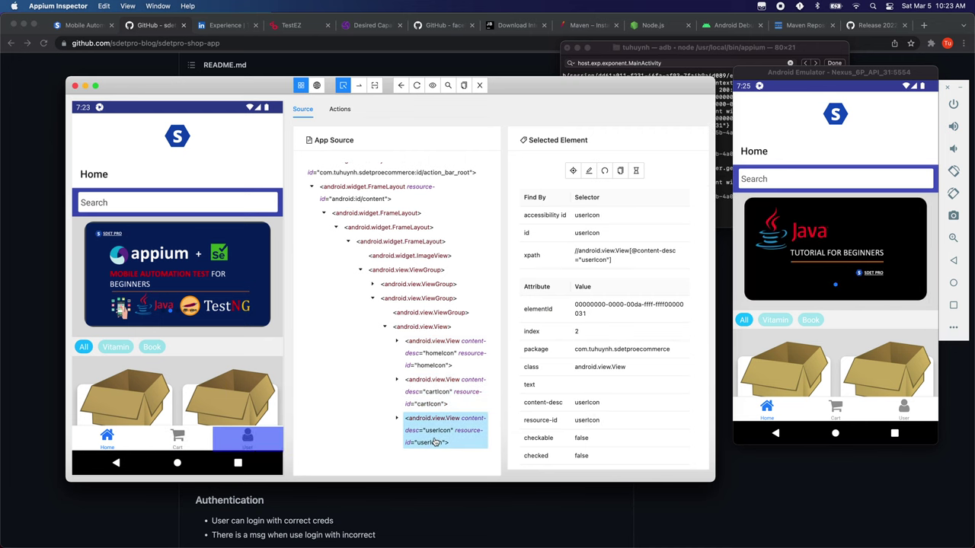
{"action": "left_click", "coordinate": [396, 418]}
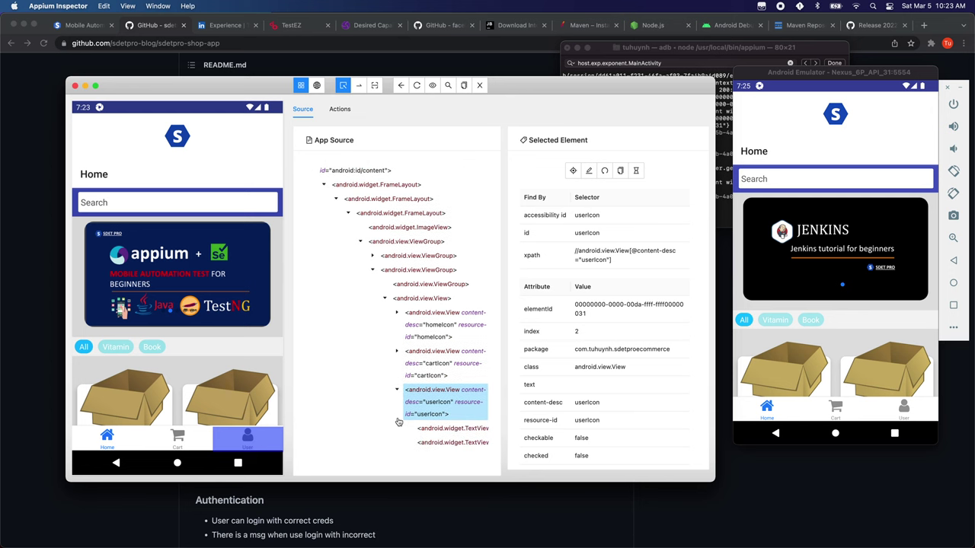
{"action": "left_click", "coordinate": [441, 429]}
{"action": "left_click", "coordinate": [443, 442]}
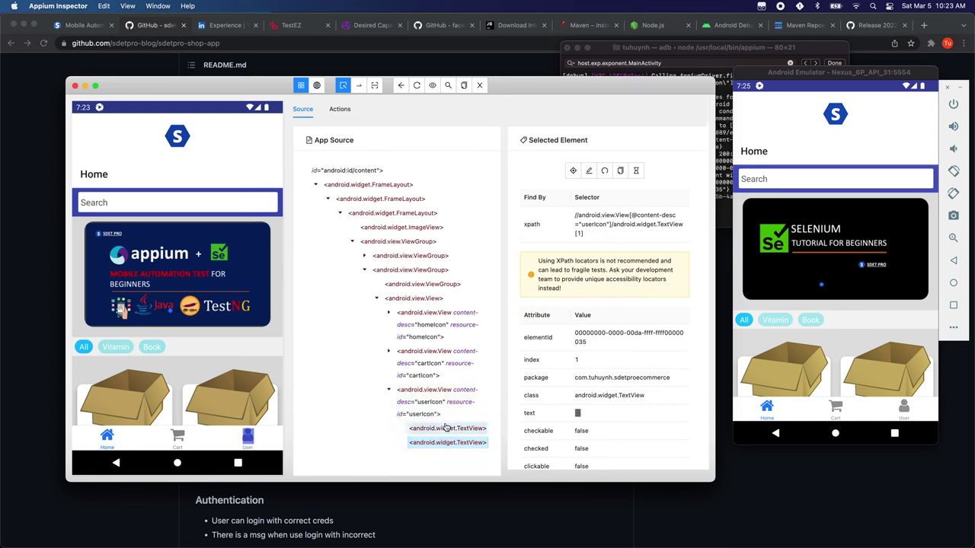
{"action": "left_click", "coordinate": [440, 429]}
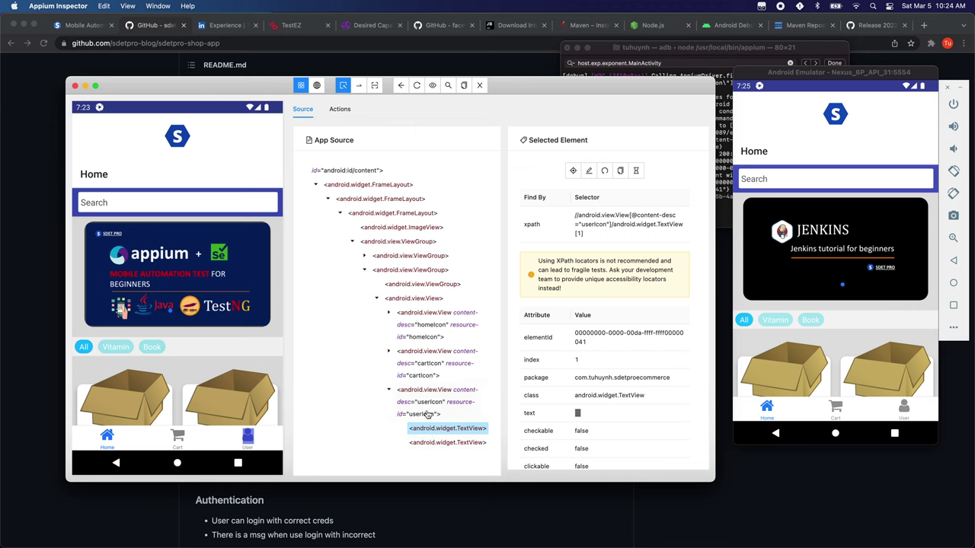
{"action": "left_click", "coordinate": [429, 415]}
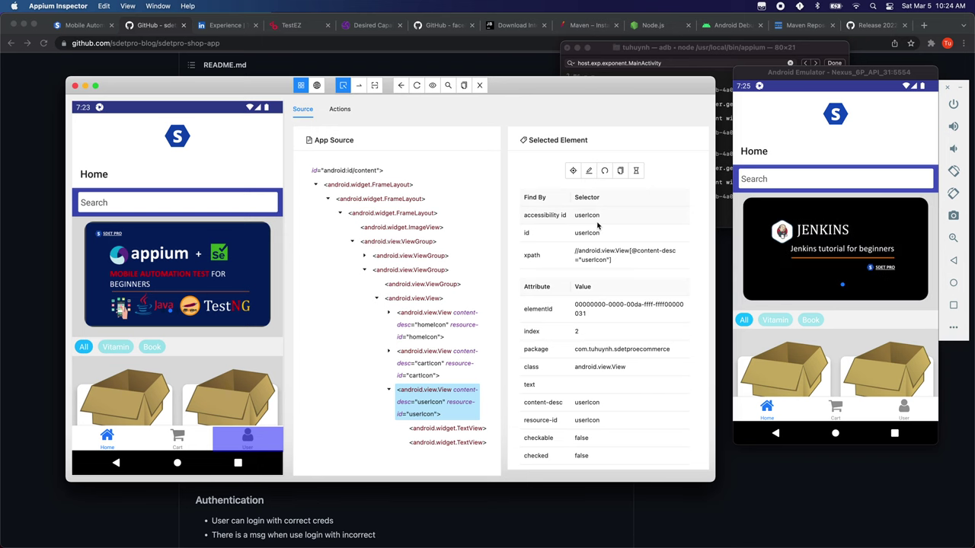
Step: Switch to the Appium documentation in Chrome, search it for "selector str" and open the Selector Strategies result
{"action": "left_click", "coordinate": [385, 25]}
{"action": "scroll", "coordinate": [748, 84], "scroll_direction": "down", "scroll_amount": 1}
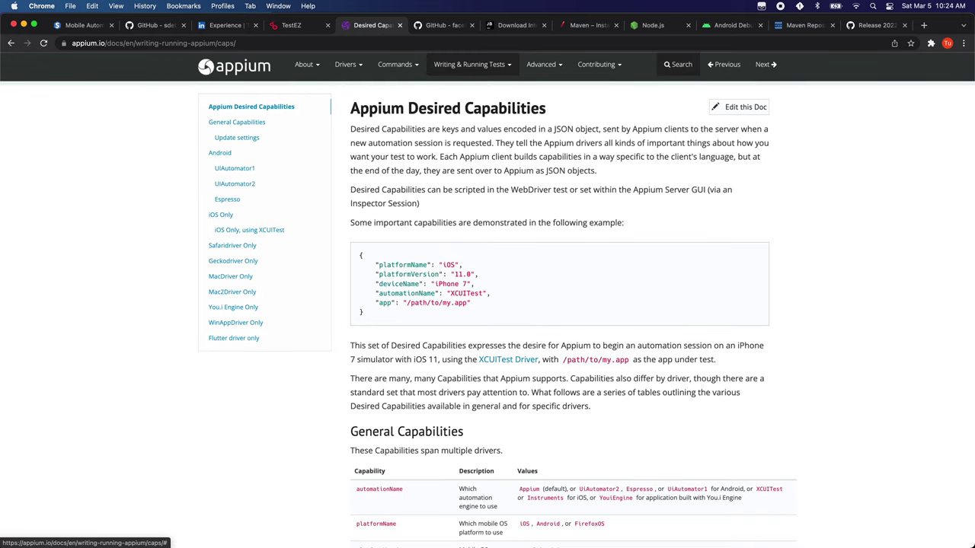
{"action": "left_click", "coordinate": [683, 64]}
{"action": "left_click", "coordinate": [592, 153]}
{"action": "type", "text": "s"}
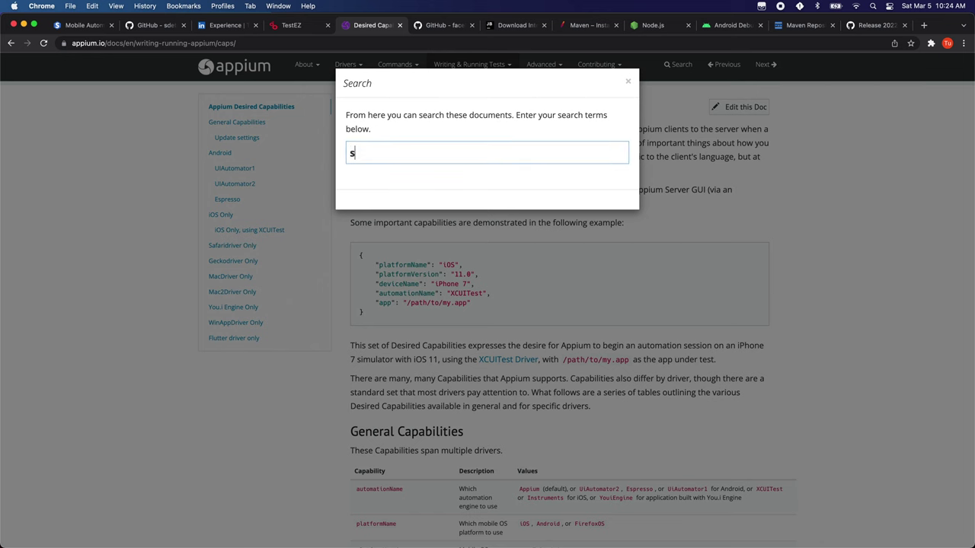
{"action": "type", "text": "elector str"}
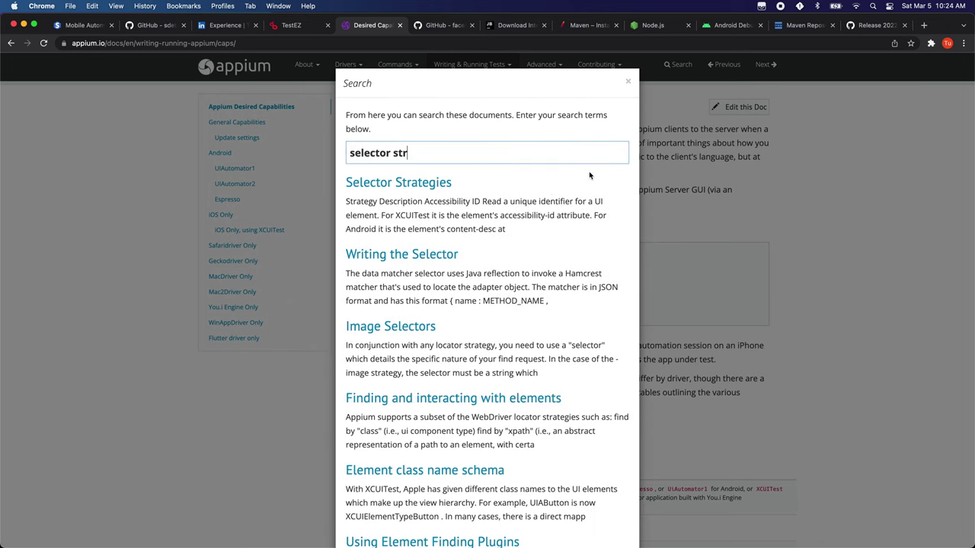
{"action": "left_click", "coordinate": [435, 183]}
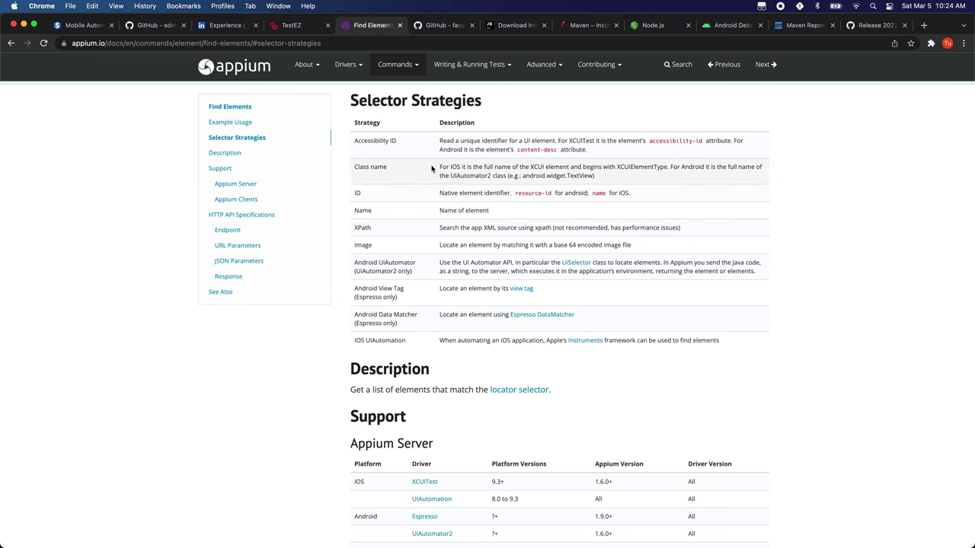
Step: Highlight the Accessibility ID row in the documentation, then switch to Appium Inspector and examine userIcon's content-desc and resource-id attributes
{"action": "left_click_drag", "start_coordinate": [355, 140], "coordinate": [600, 153]}
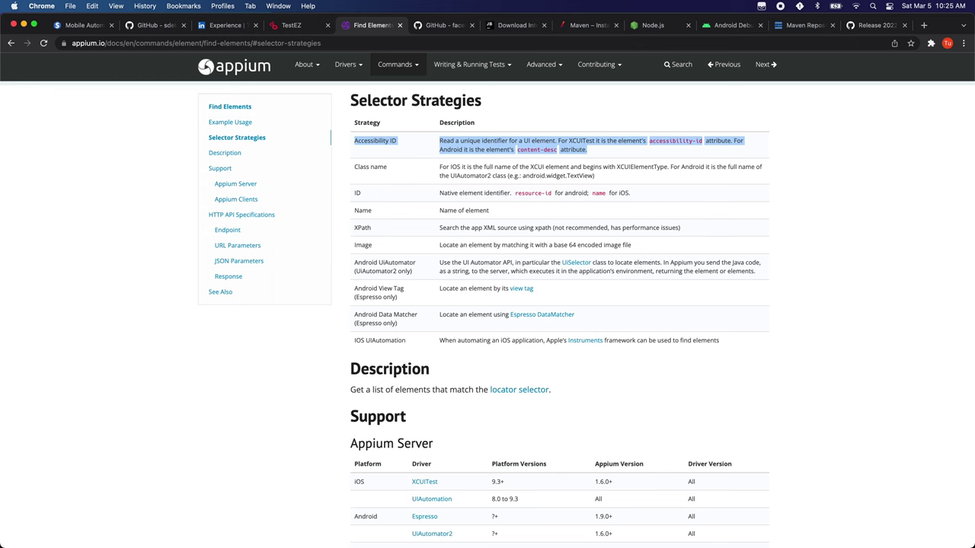
{"action": "key", "text": "super+Tab"}
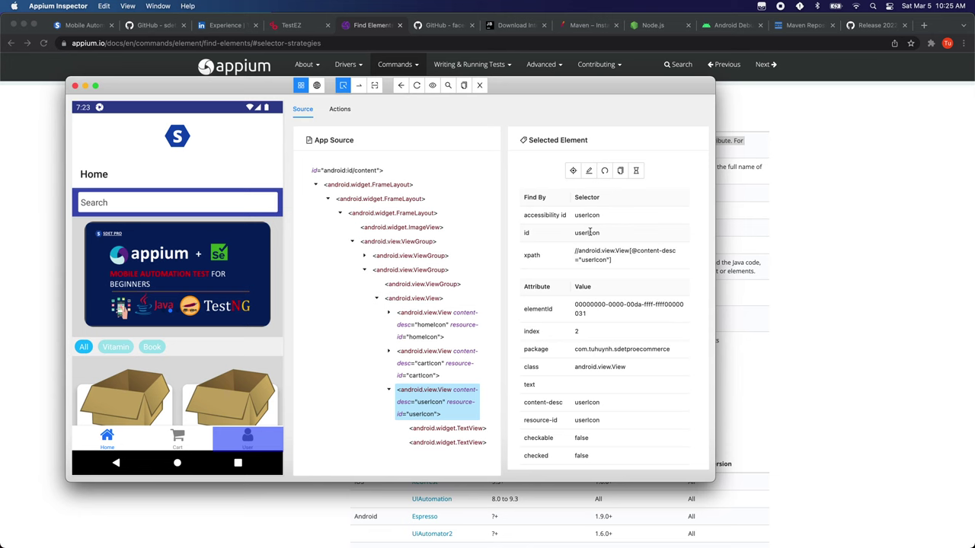
{"action": "scroll", "coordinate": [593, 367], "scroll_direction": "down", "scroll_amount": 2}
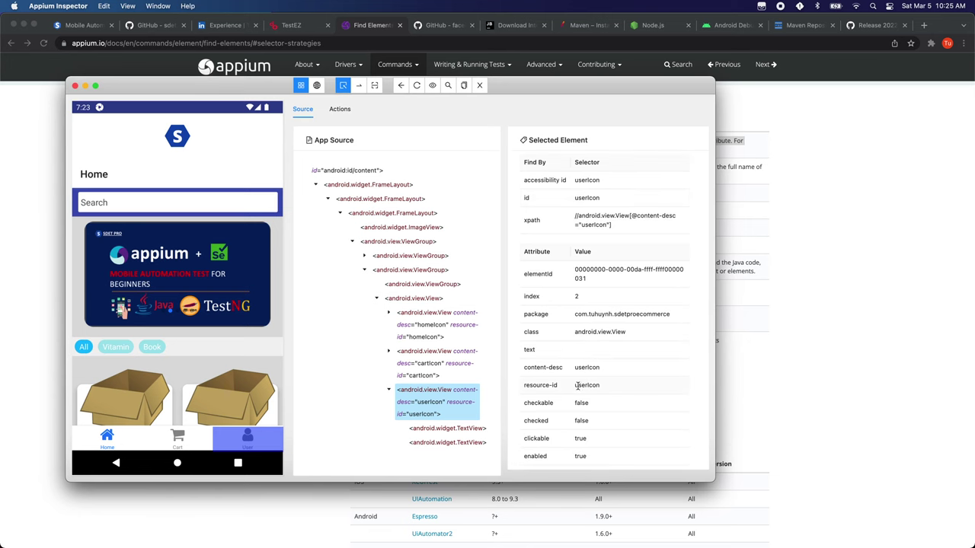
Step: Highlight userIcon's resource-id attribute, then switch to the Chrome documentation and highlight accessibility-id and content-desc in the Accessibility ID description
{"action": "left_click_drag", "start_coordinate": [576, 385], "coordinate": [610, 390]}
{"action": "left_click_drag", "start_coordinate": [524, 385], "coordinate": [559, 390]}
{"action": "left_click", "coordinate": [834, 226]}
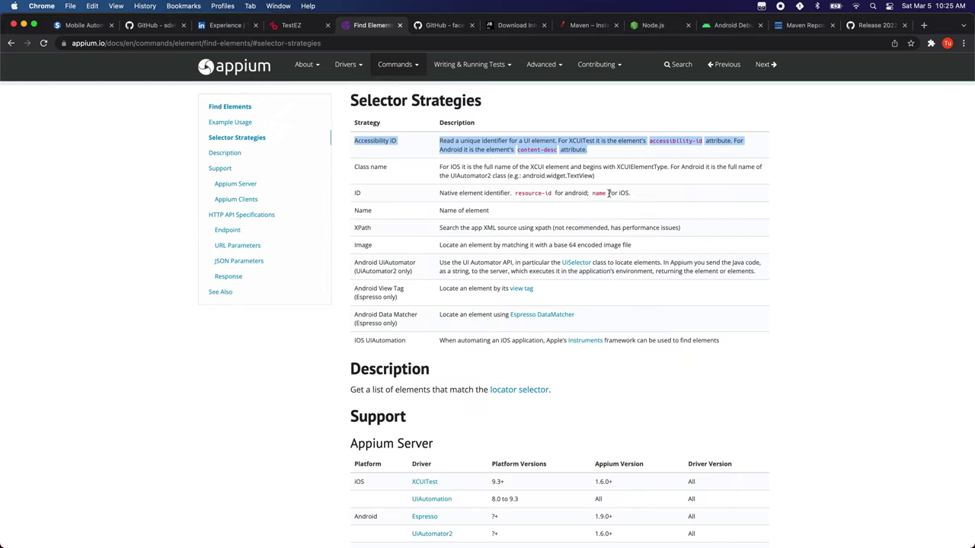
{"action": "left_click", "coordinate": [627, 154]}
{"action": "left_click_drag", "start_coordinate": [649, 142], "coordinate": [698, 142]}
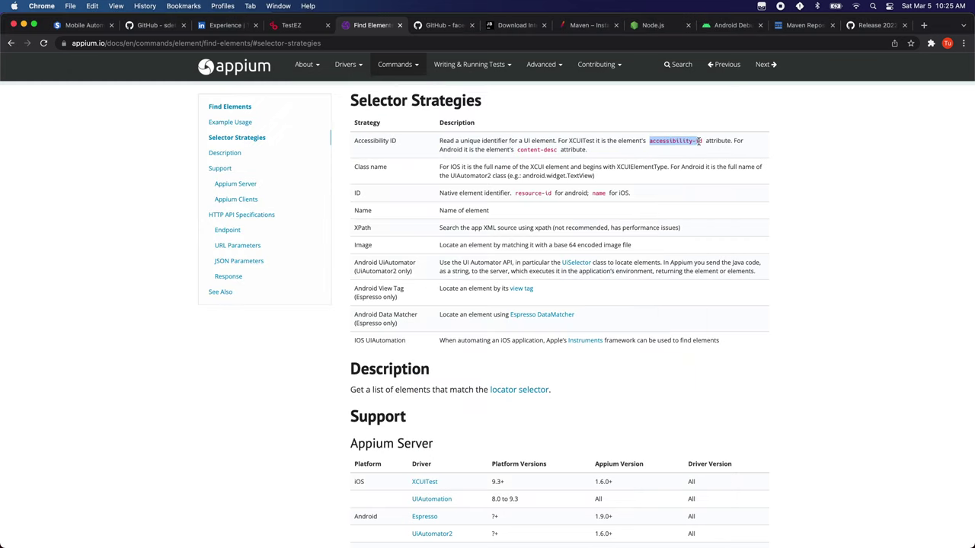
{"action": "left_click_drag", "start_coordinate": [519, 150], "coordinate": [557, 150]}
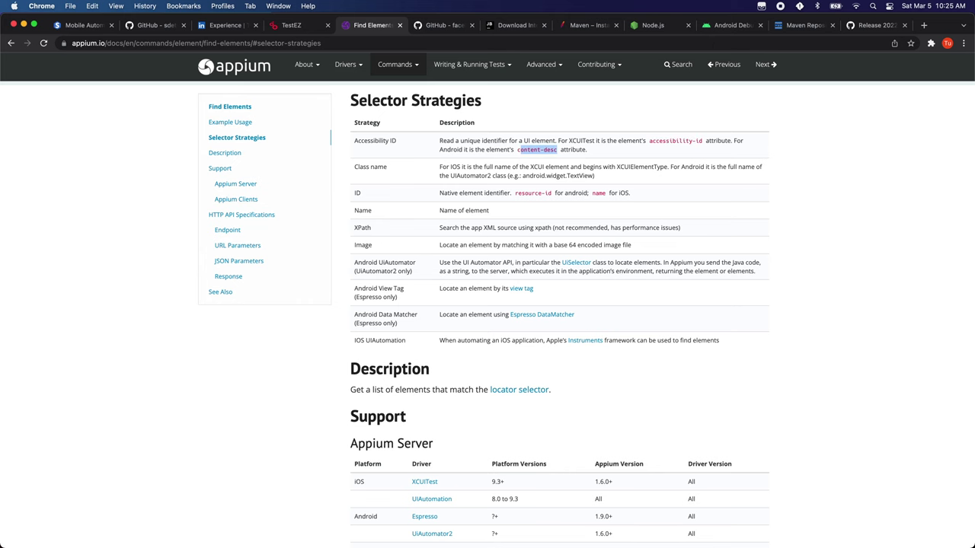
Step: Switch to Appium Inspector and examine userIcon's content-desc attribute and the rest of its attribute table
{"action": "key", "text": "super+Tab"}
{"action": "left_click_drag", "start_coordinate": [525, 367], "coordinate": [561, 368]}
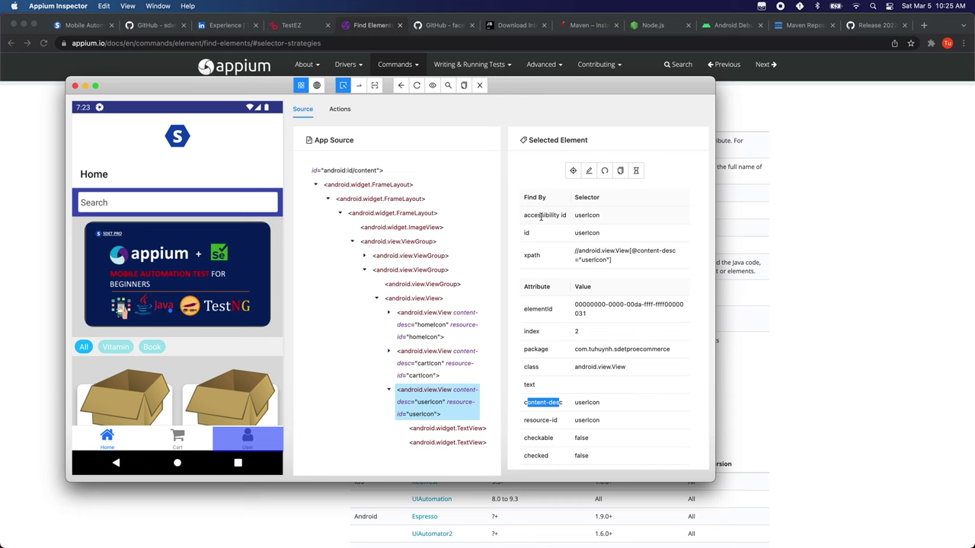
{"action": "scroll", "coordinate": [541, 216], "scroll_direction": "down", "scroll_amount": 2}
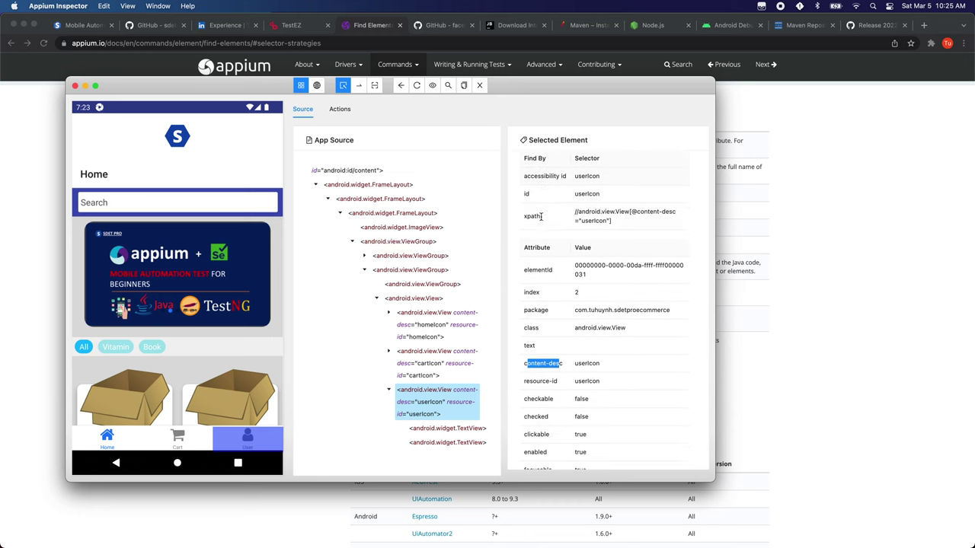
{"action": "left_click", "coordinate": [526, 266]}
{"action": "left_click_drag", "start_coordinate": [526, 267], "coordinate": [553, 436]}
{"action": "scroll", "coordinate": [594, 305], "scroll_direction": "up", "scroll_amount": 2}
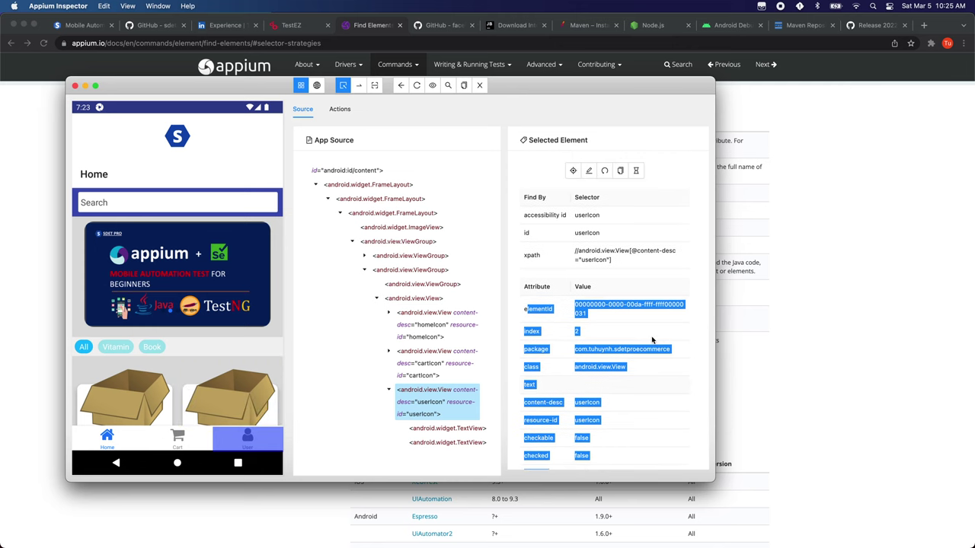
Step: Examine userIcon's accessibility id, id and xpath selectors, then highlight the Accessibility ID description in the Chrome documentation
{"action": "left_click_drag", "start_coordinate": [524, 215], "coordinate": [645, 265]}
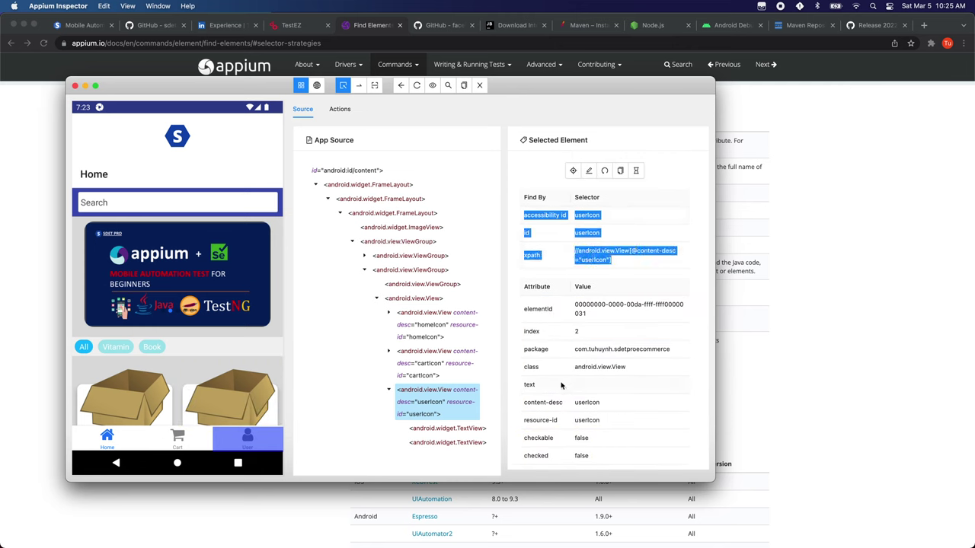
{"action": "left_click", "coordinate": [522, 214]}
{"action": "left_click_drag", "start_coordinate": [523, 214], "coordinate": [630, 264]}
{"action": "left_click", "coordinate": [629, 264]}
{"action": "left_click_drag", "start_coordinate": [531, 216], "coordinate": [564, 217]}
{"action": "left_click", "coordinate": [526, 232]}
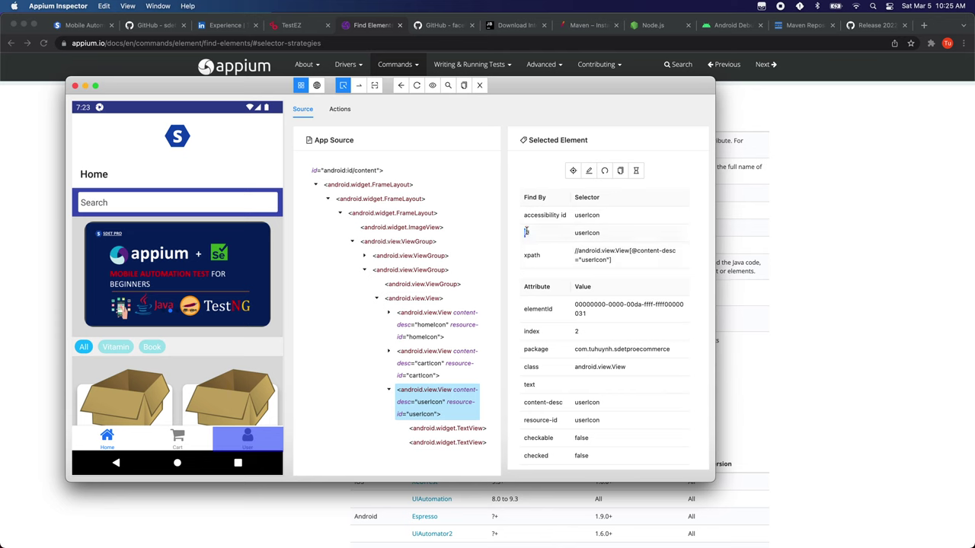
{"action": "left_click_drag", "start_coordinate": [523, 214], "coordinate": [577, 217]}
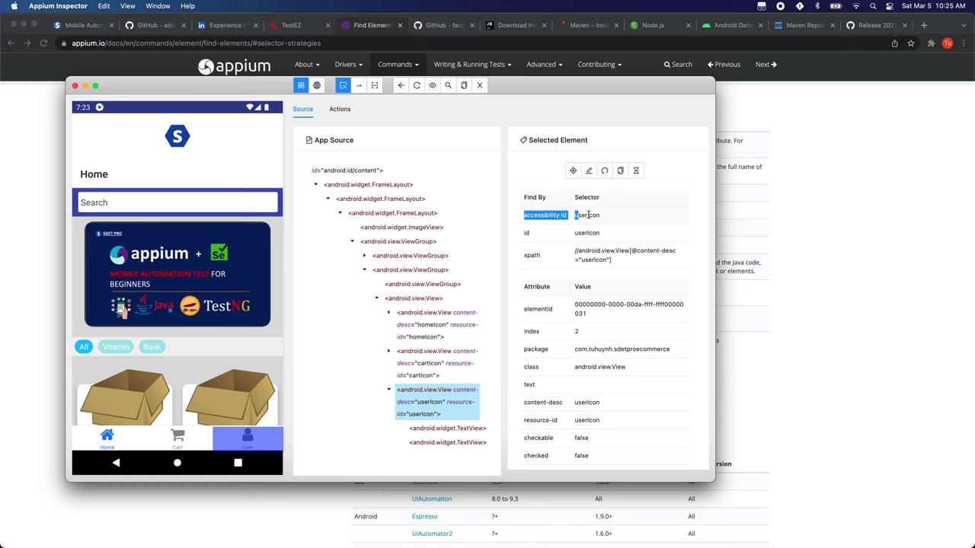
{"action": "left_click", "coordinate": [589, 216]}
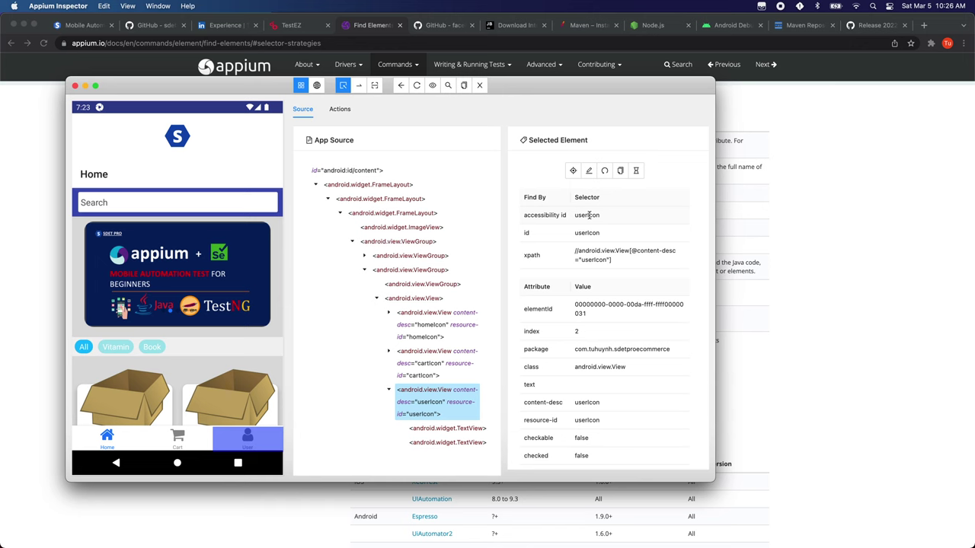
{"action": "left_click", "coordinate": [898, 269]}
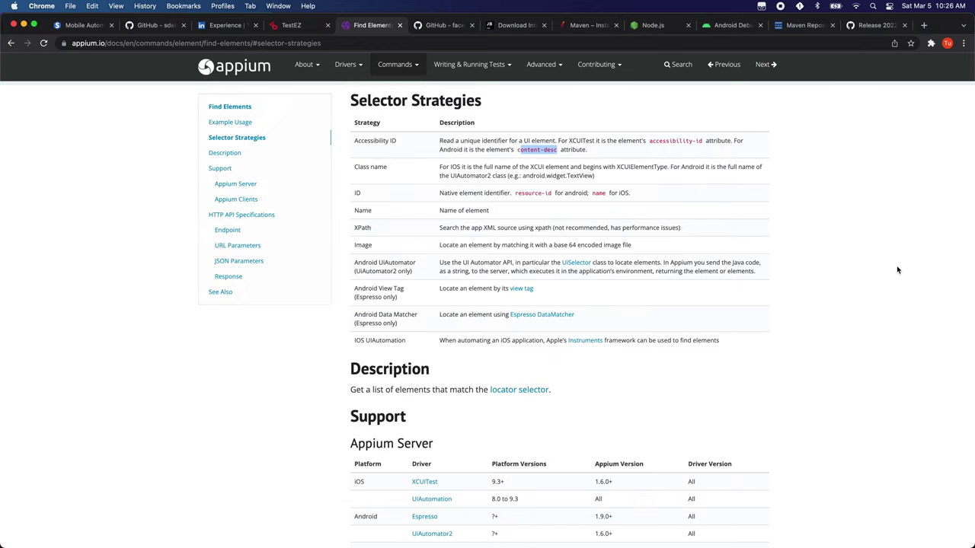
{"action": "left_click_drag", "start_coordinate": [439, 140], "coordinate": [596, 154]}
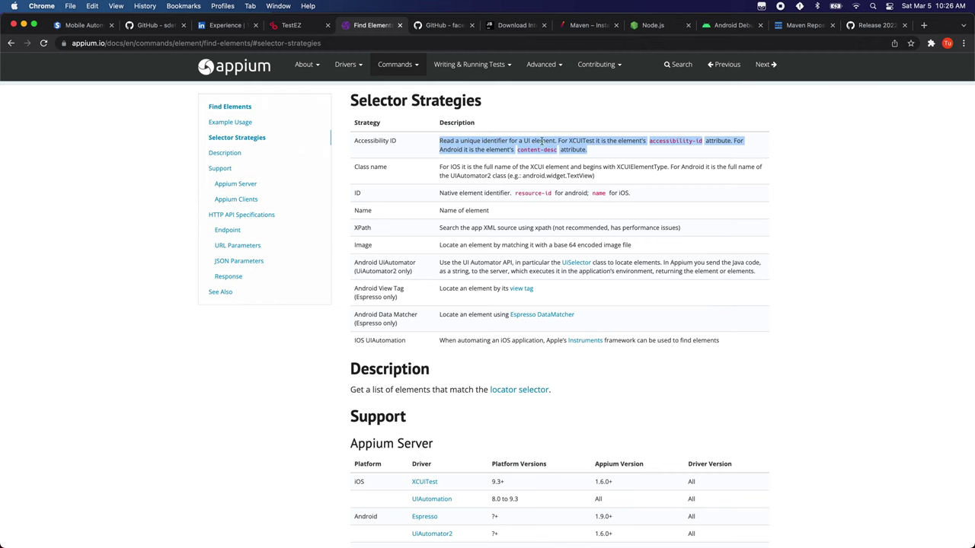
Step: View the beginning of the sdetpro-shop-app README on GitHub, then switch to Appium Inspector and highlight userIcon's id selector
{"action": "left_click", "coordinate": [164, 29]}
{"action": "scroll", "coordinate": [96, 335], "scroll_direction": "up", "scroll_amount": 1}
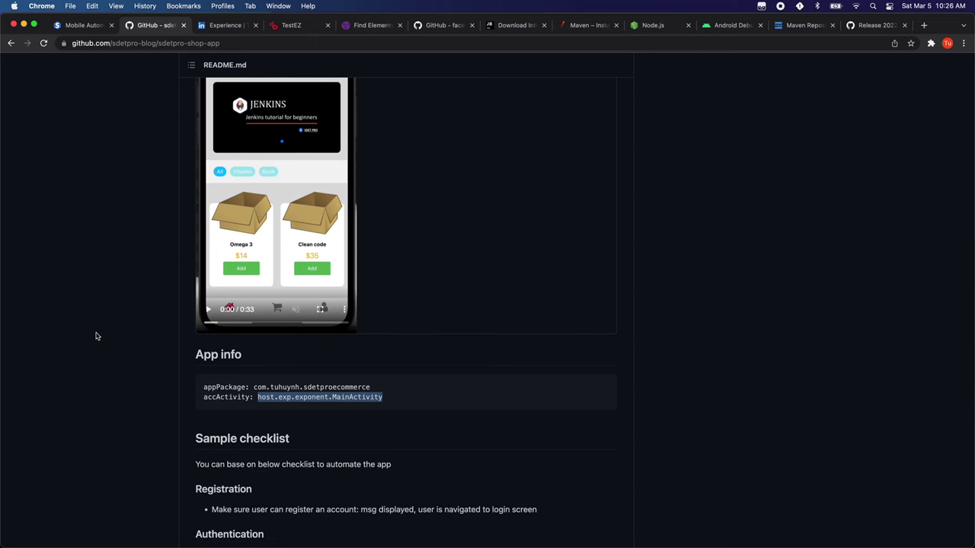
{"action": "scroll", "coordinate": [96, 335], "scroll_direction": "up", "scroll_amount": 8}
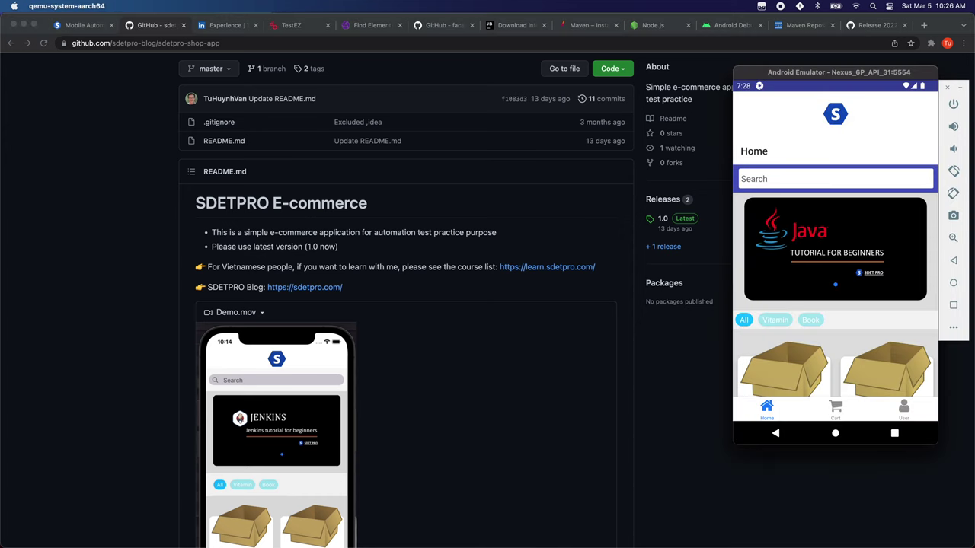
{"action": "key", "text": "super+Tab"}
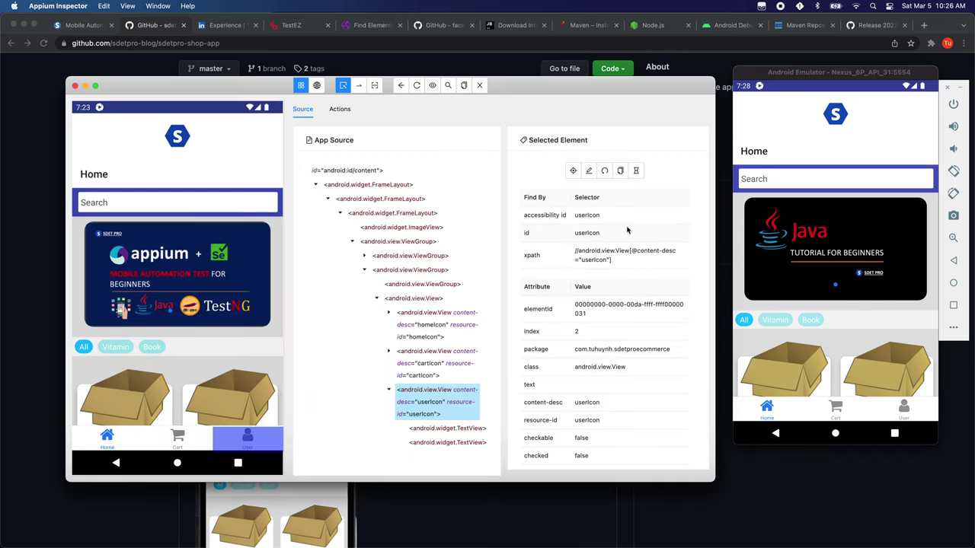
{"action": "left_click_drag", "start_coordinate": [575, 232], "coordinate": [611, 236]}
Step: View the Appium architecture lesson in Chrome, then switch to the Appium_Course_Outline in TextEdit and highlight the [DesiredCapabilities] topic
{"action": "left_click", "coordinate": [92, 26]}
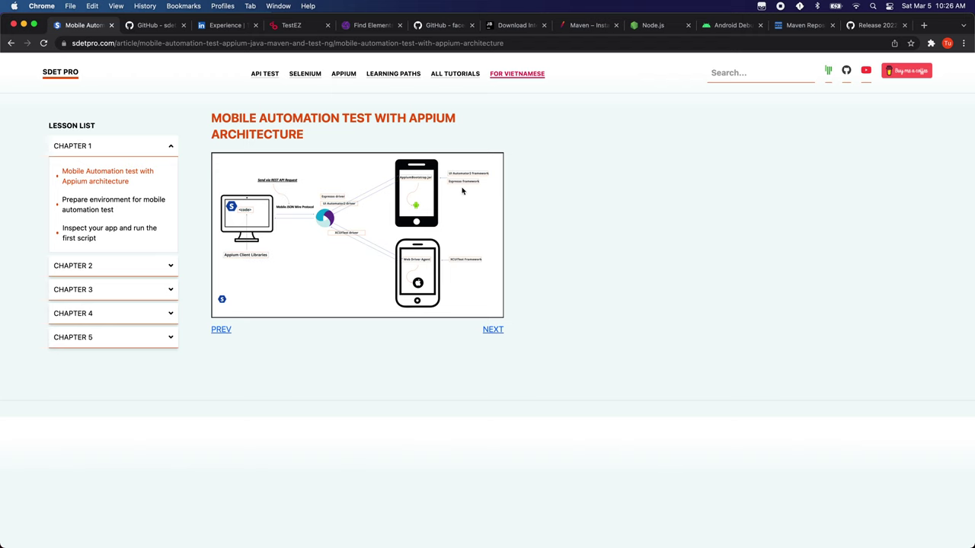
{"action": "key", "text": "super+Tab"}
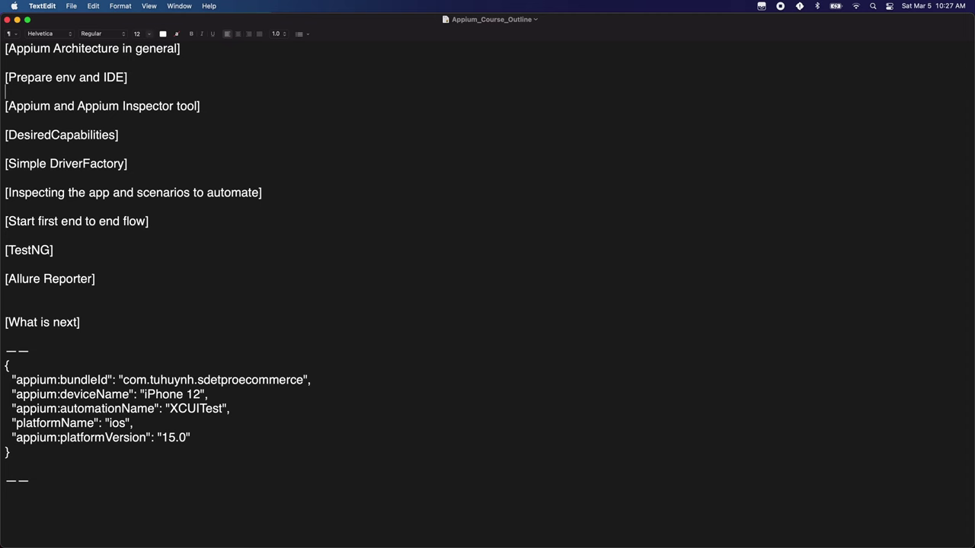
{"action": "left_click_drag", "start_coordinate": [23, 135], "coordinate": [91, 134]}
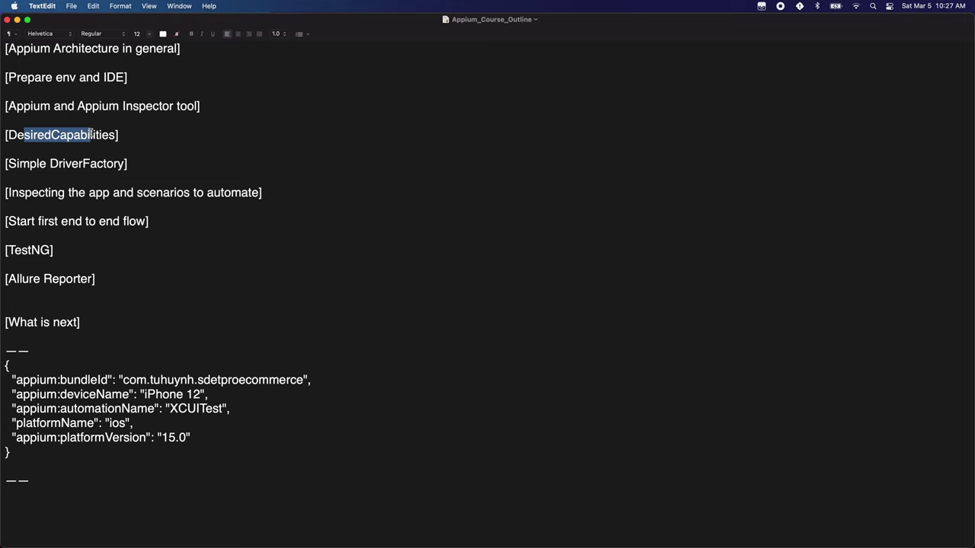
{"action": "left_click", "coordinate": [141, 130]}
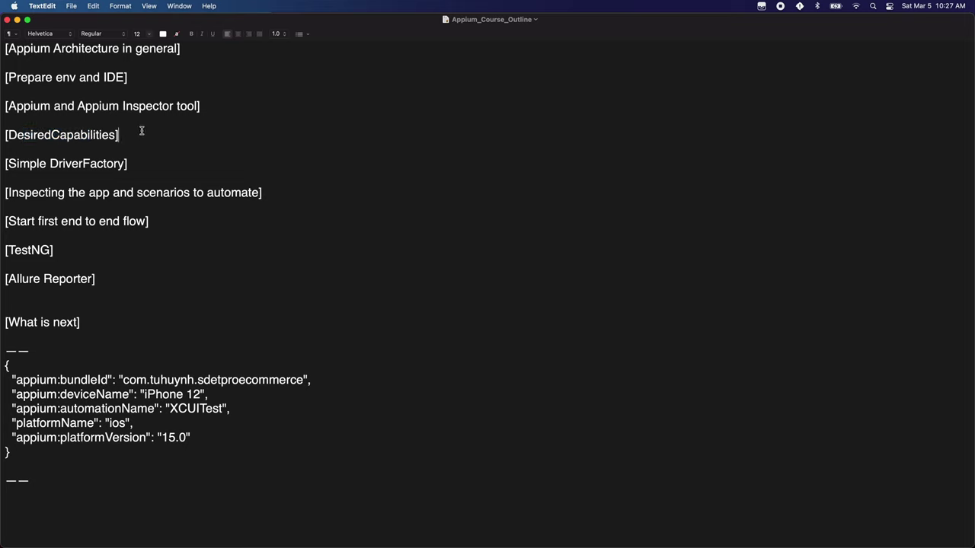
{"action": "left_click_drag", "start_coordinate": [129, 135], "coordinate": [2, 134]}
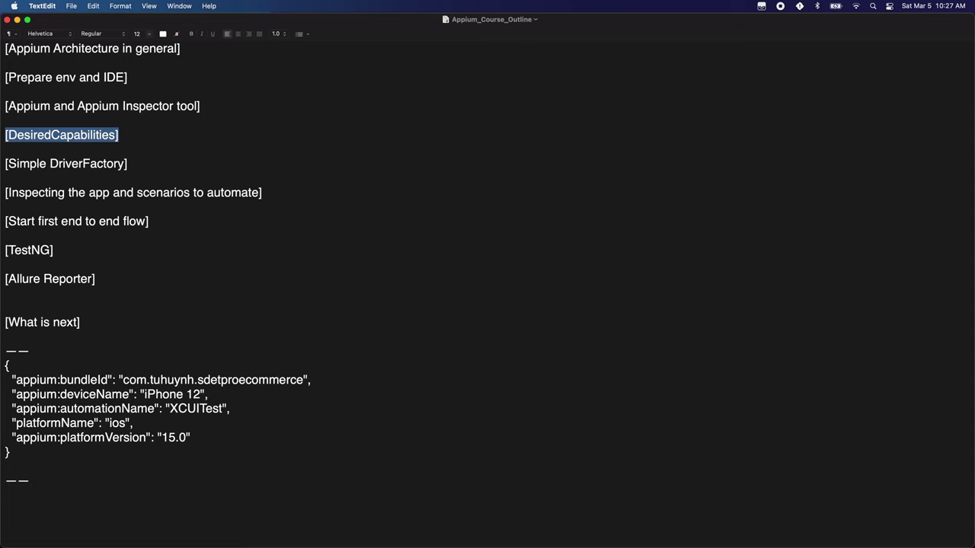
Step: Switch to the appium-tutorial-full project in IntelliJ IDEA, expand src/test and select its java folder
{"action": "key", "text": "super+Tab"}
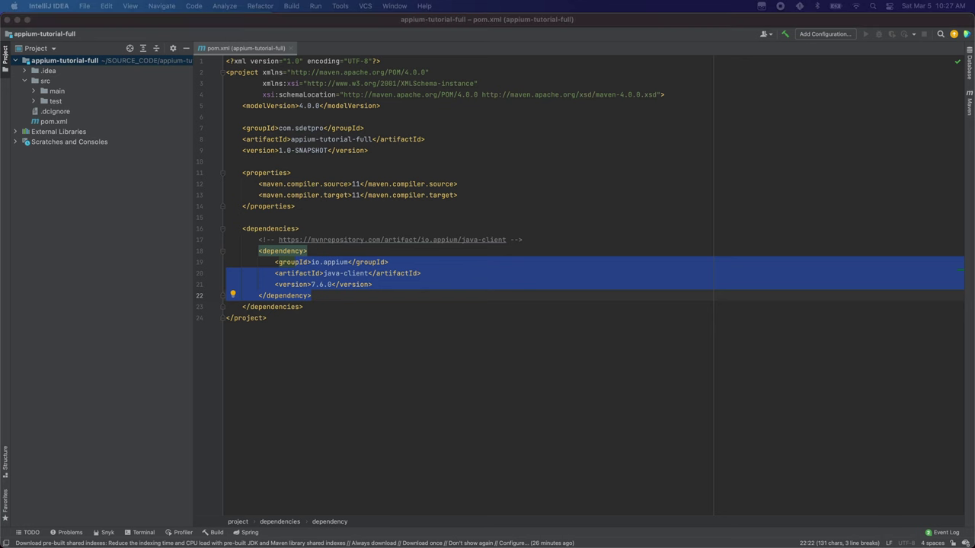
{"action": "left_click", "coordinate": [510, 159]}
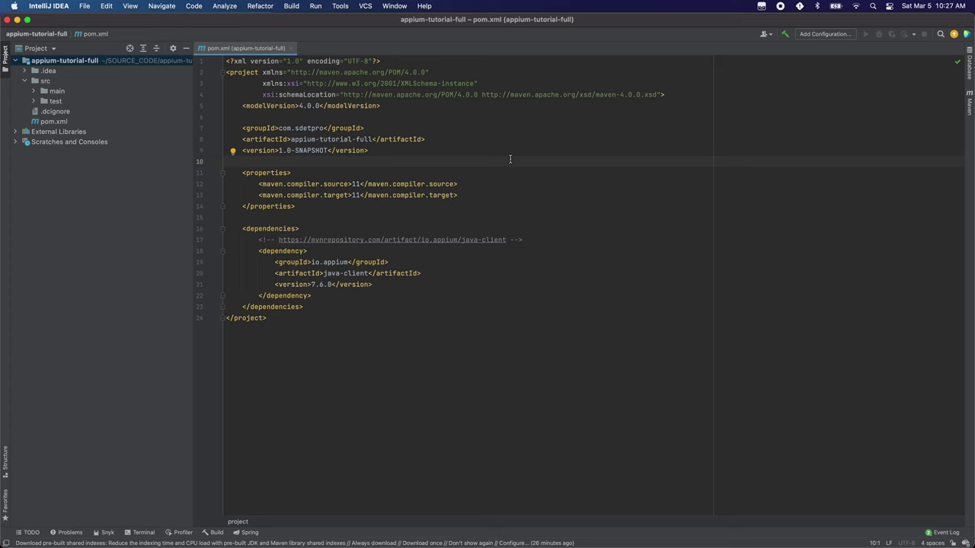
{"action": "double_click", "coordinate": [72, 101]}
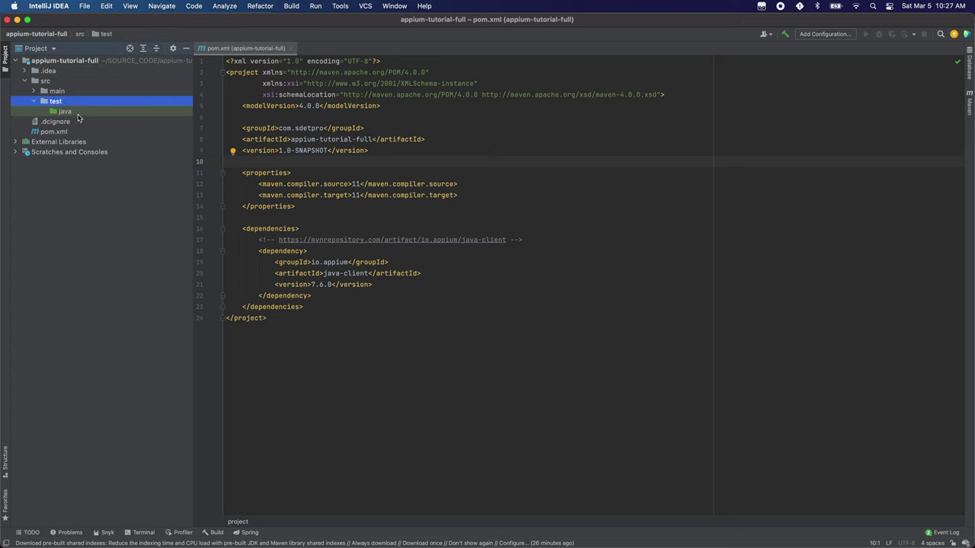
{"action": "left_click", "coordinate": [78, 113]}
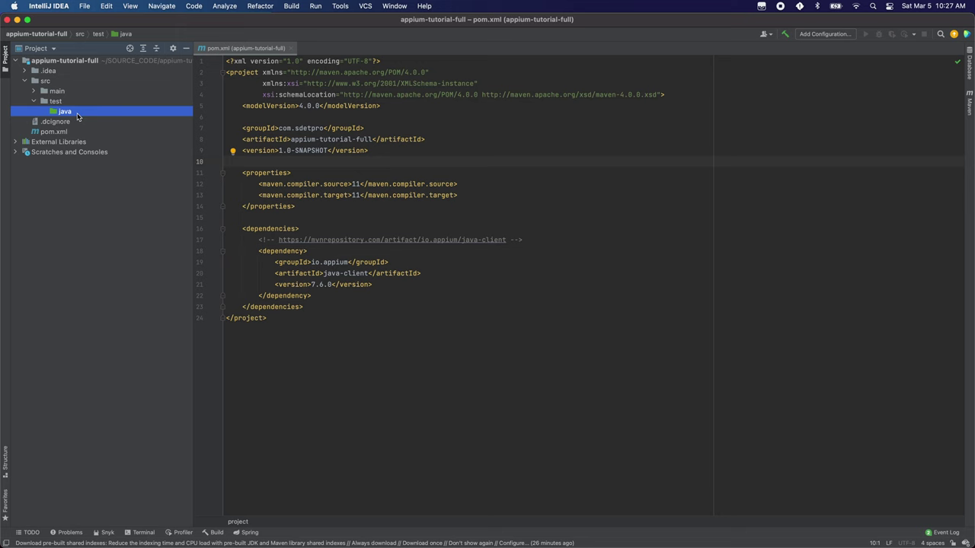